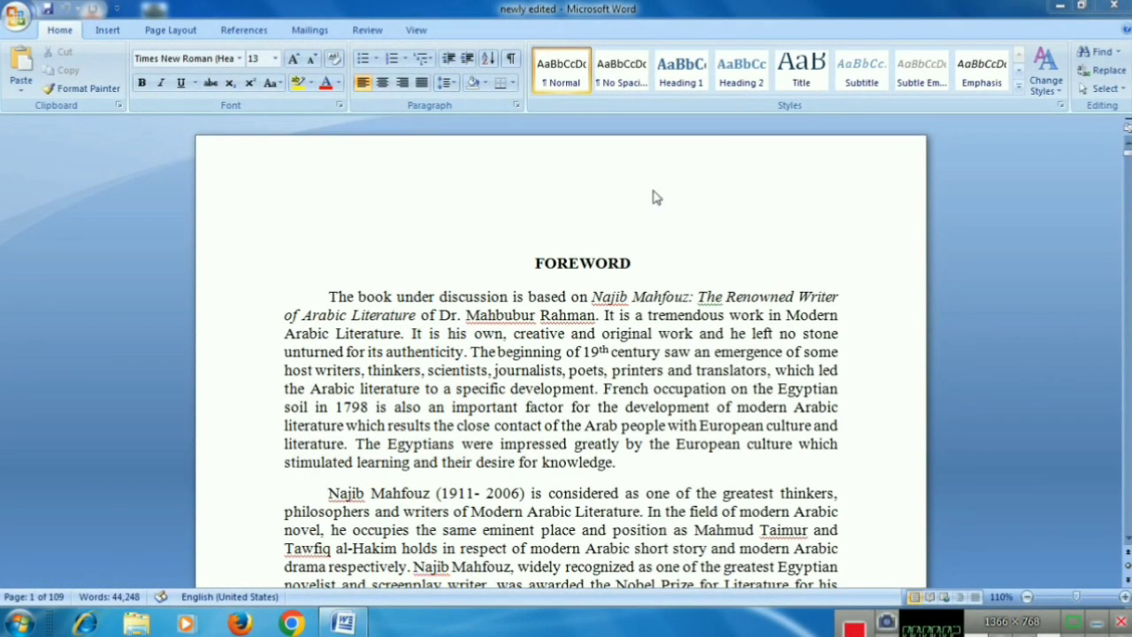
- Refresh the desktop from its right-click menu
left_click(1059, 6)
right_click(895, 119)
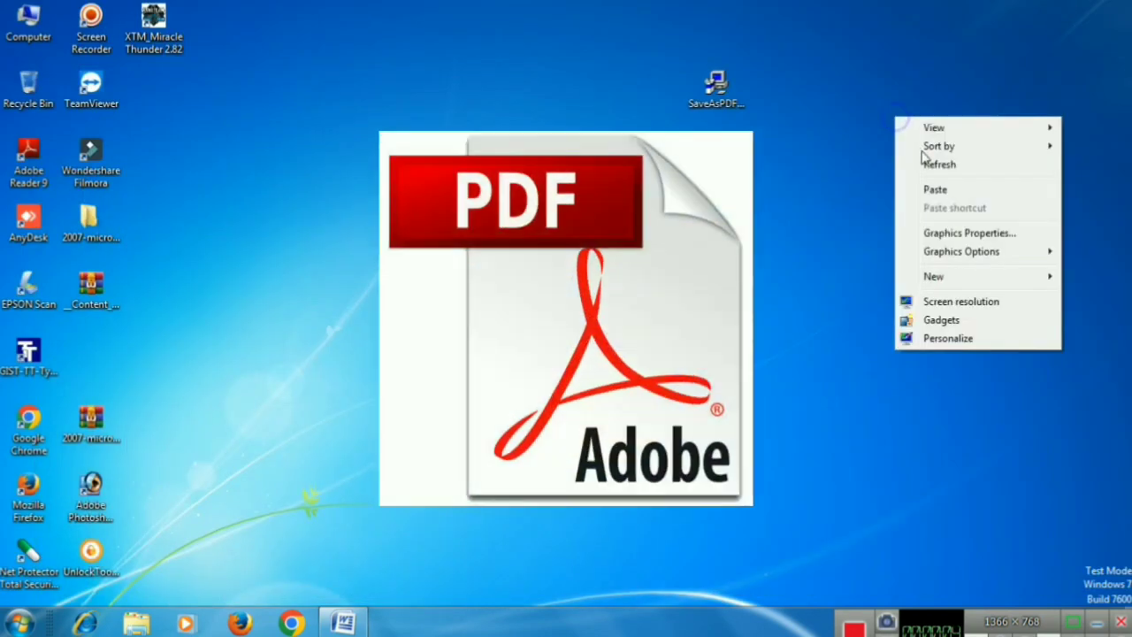
left_click(937, 163)
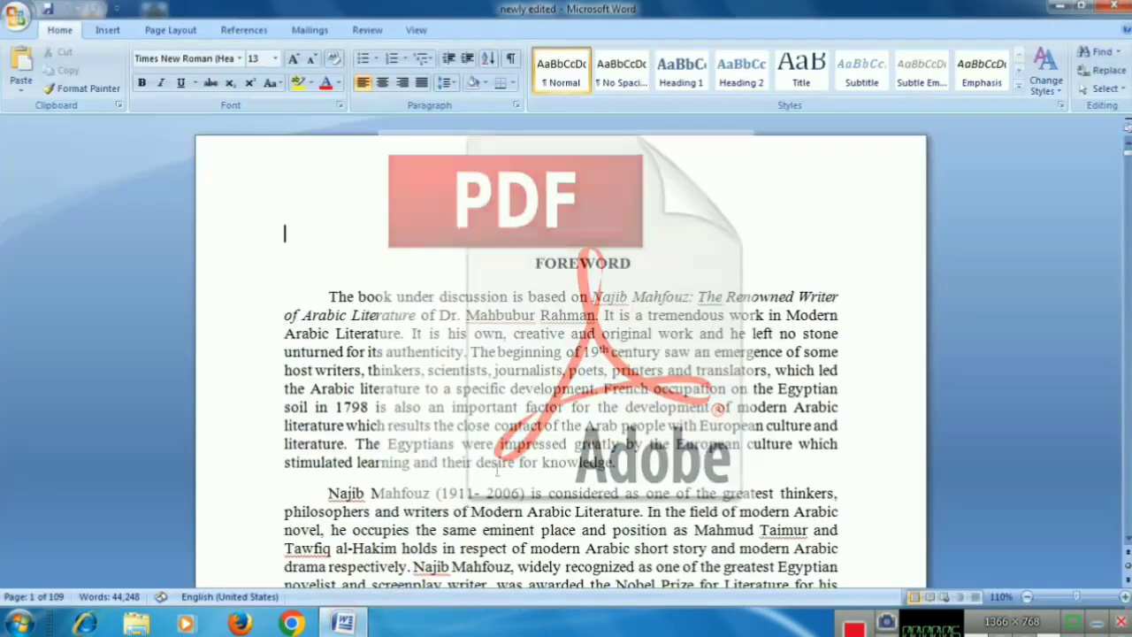
- Check the Save As file-type list, then cancel, keeping Word Document format
scroll(1045, 253, "down", 1)
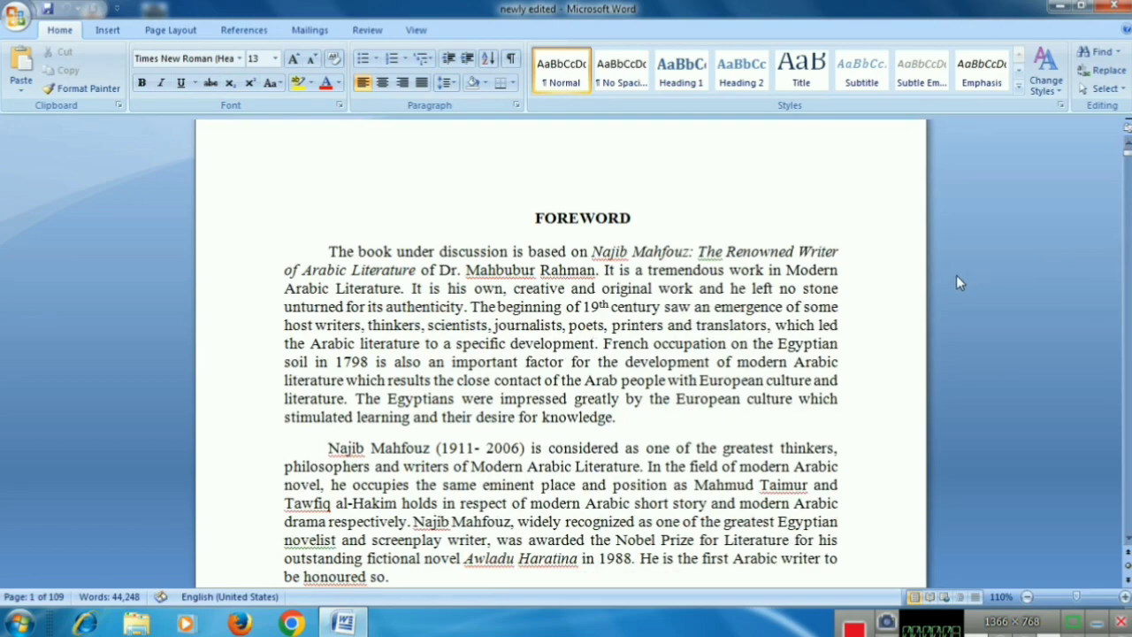
scroll(757, 301, "down", 4)
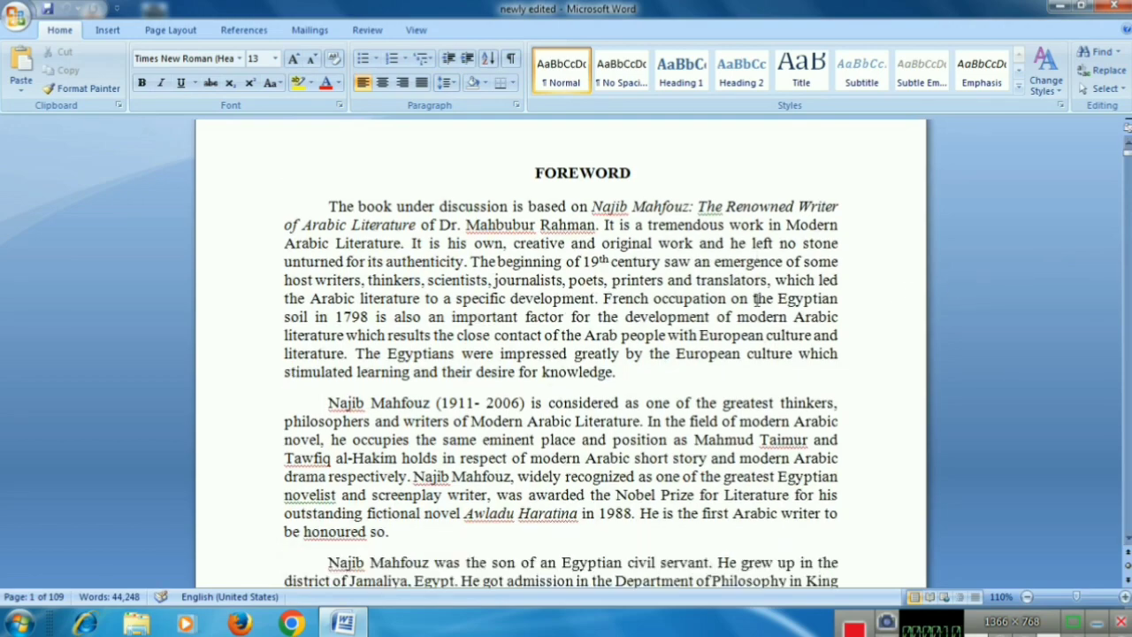
scroll(757, 301, "down", 2)
scroll(757, 300, "down", 2)
scroll(757, 300, "down", 3)
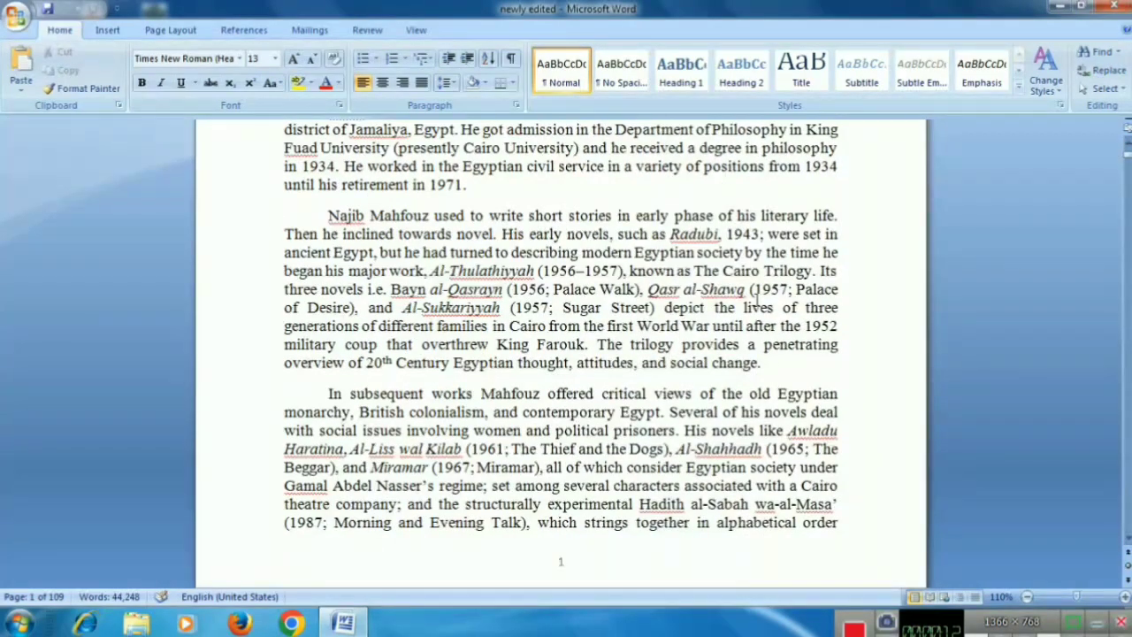
scroll(758, 300, "down", 4)
scroll(757, 301, "down", 4)
scroll(757, 302, "down", 5)
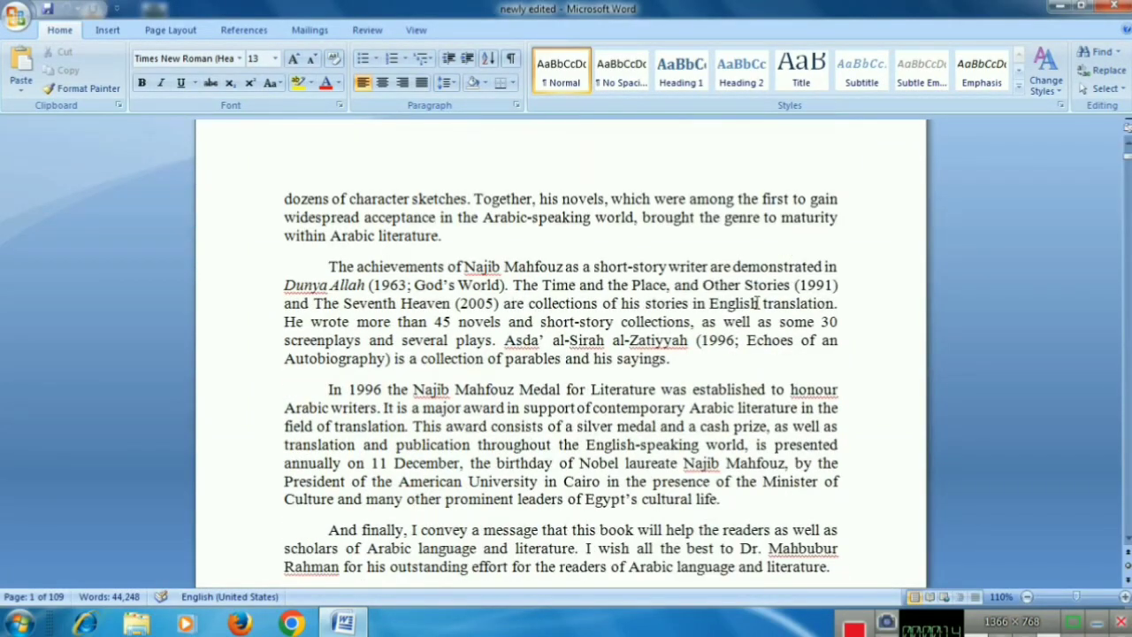
scroll(757, 303, "up", 5)
scroll(757, 302, "up", 5)
scroll(757, 301, "up", 5)
scroll(758, 301, "up", 8)
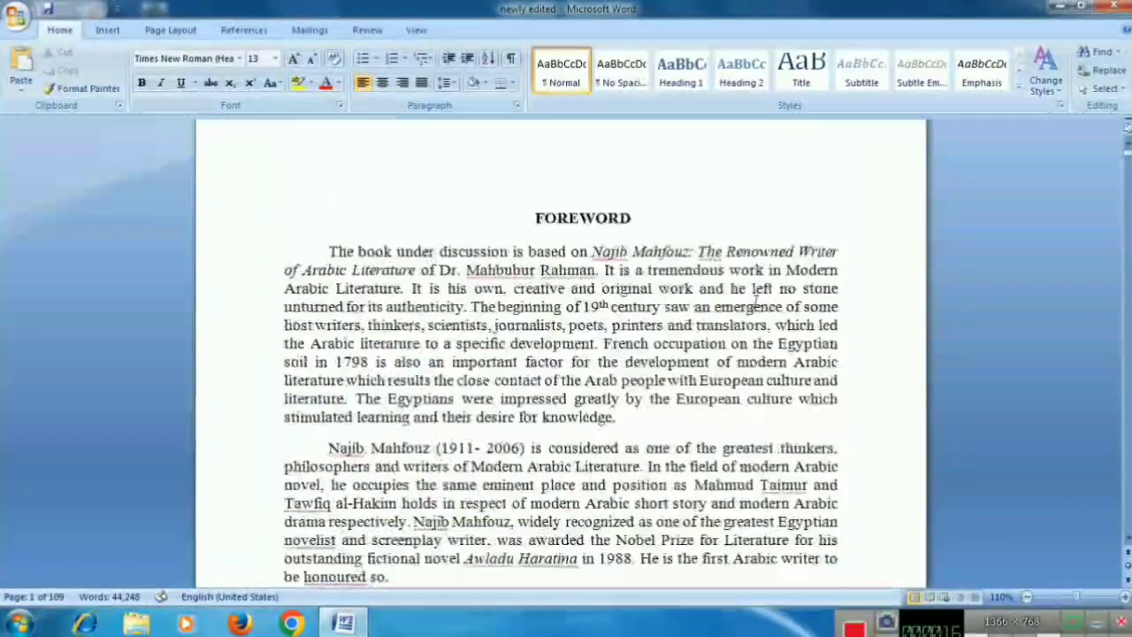
scroll(754, 301, "up", 1)
left_click(16, 16)
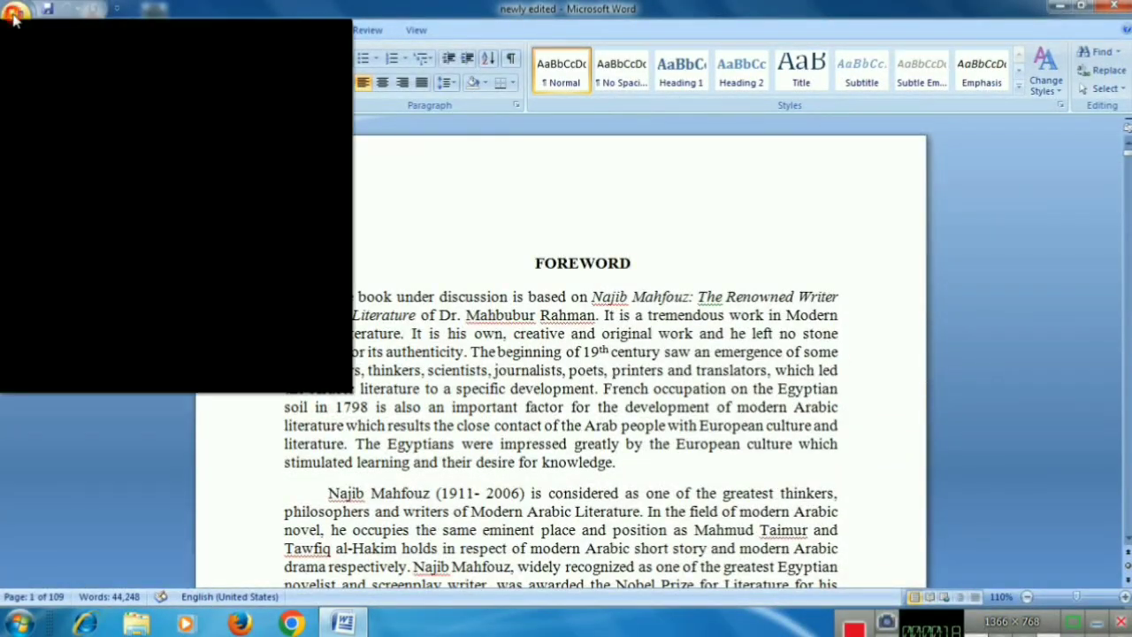
mouse_move(55, 216)
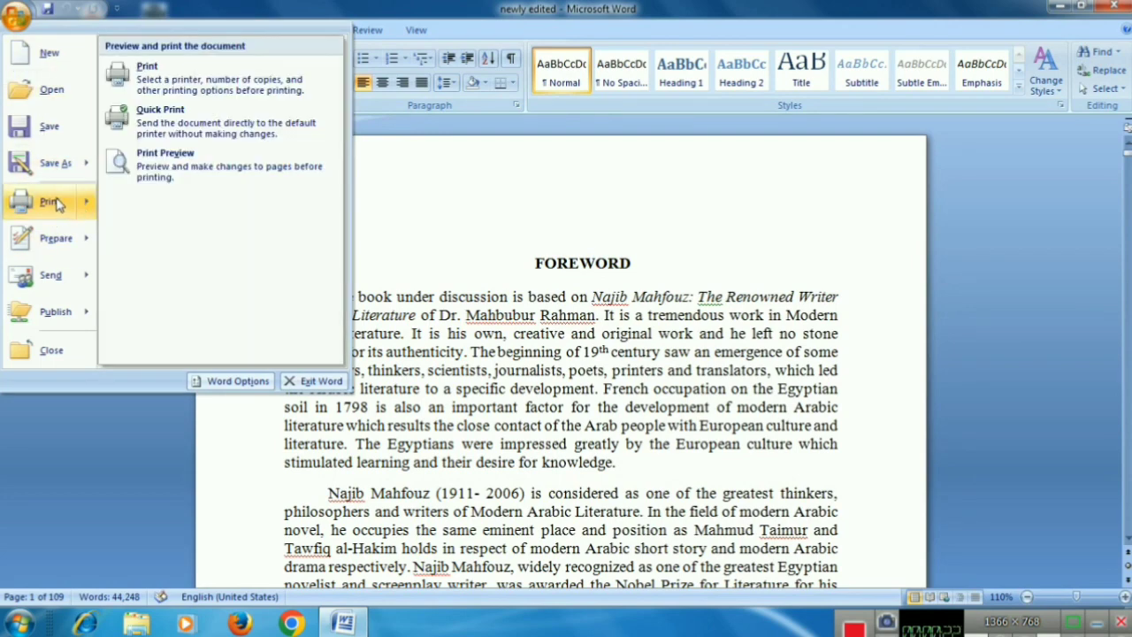
mouse_move(52, 173)
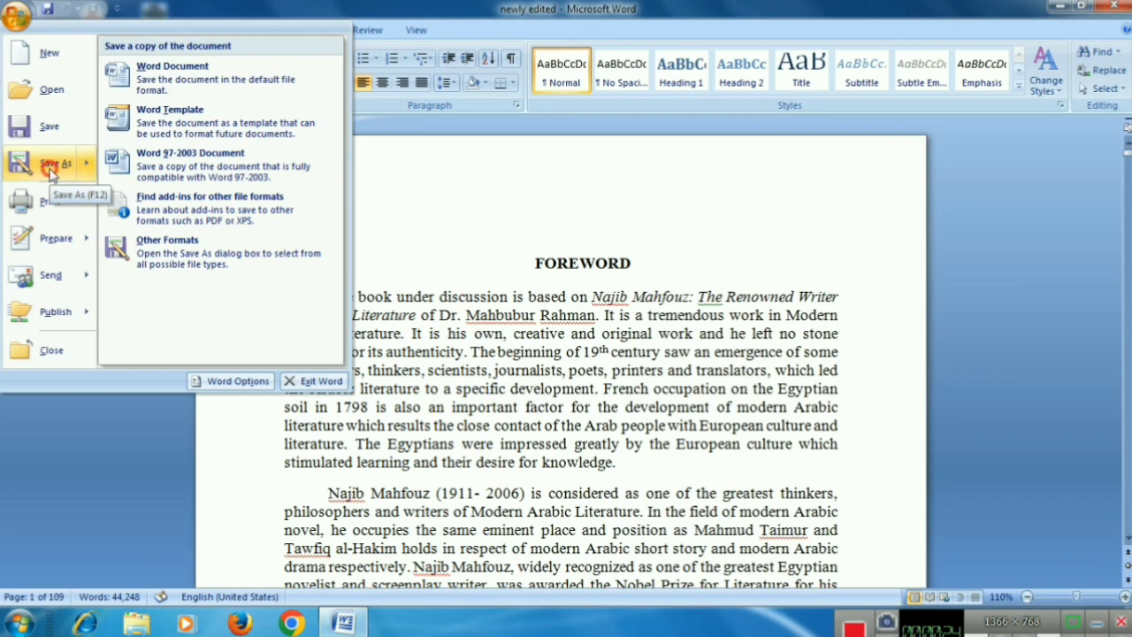
left_click(51, 171)
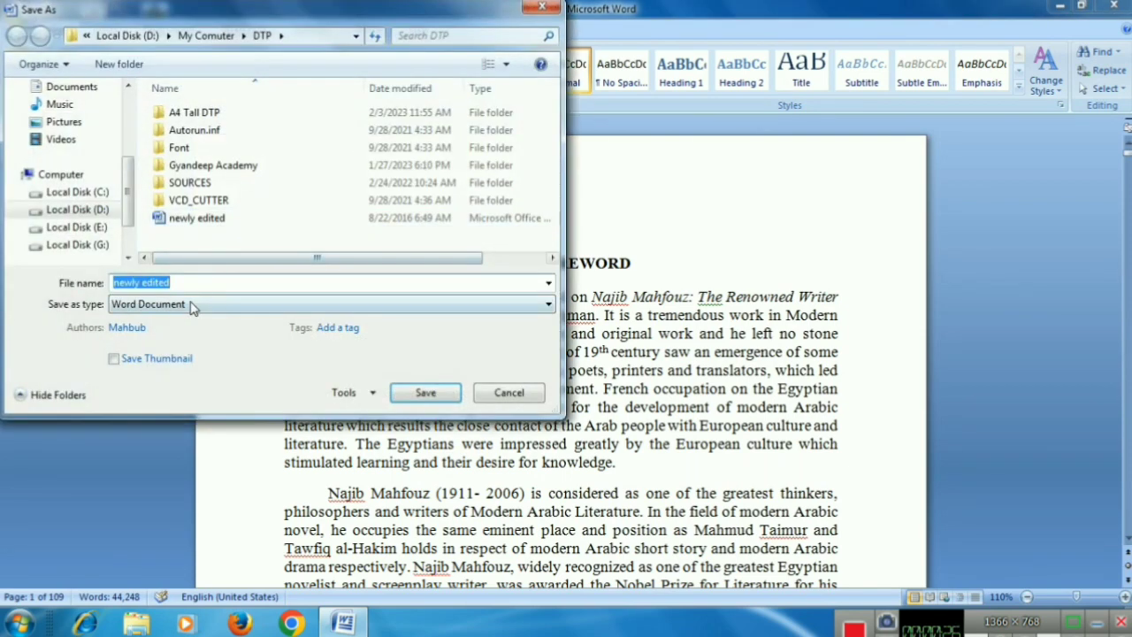
left_click(192, 305)
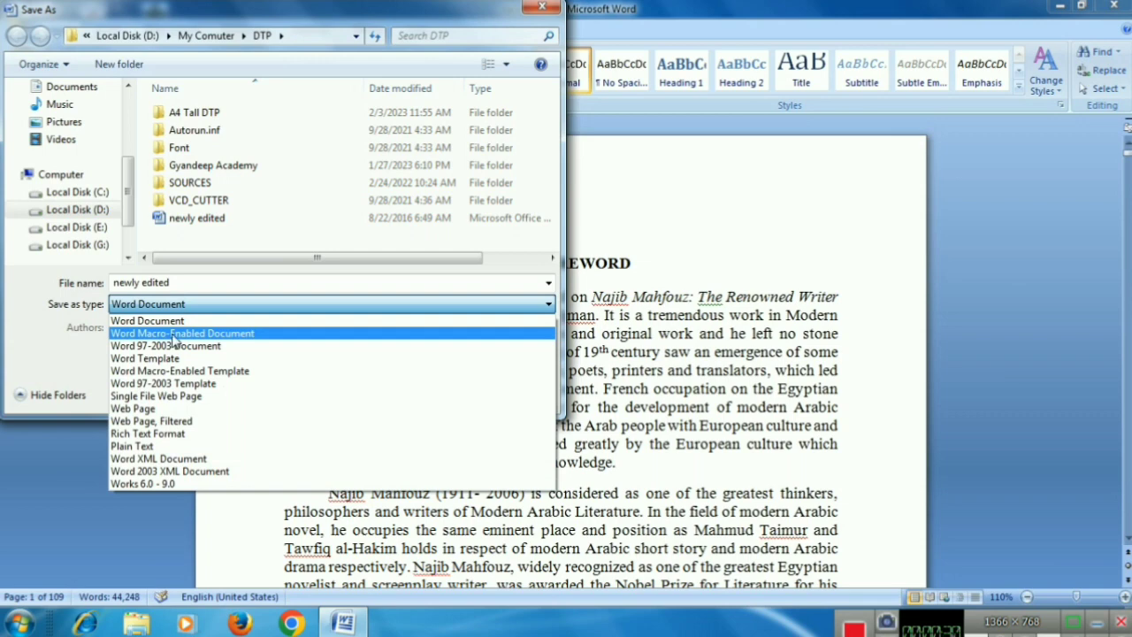
left_click(147, 320)
key("Return")
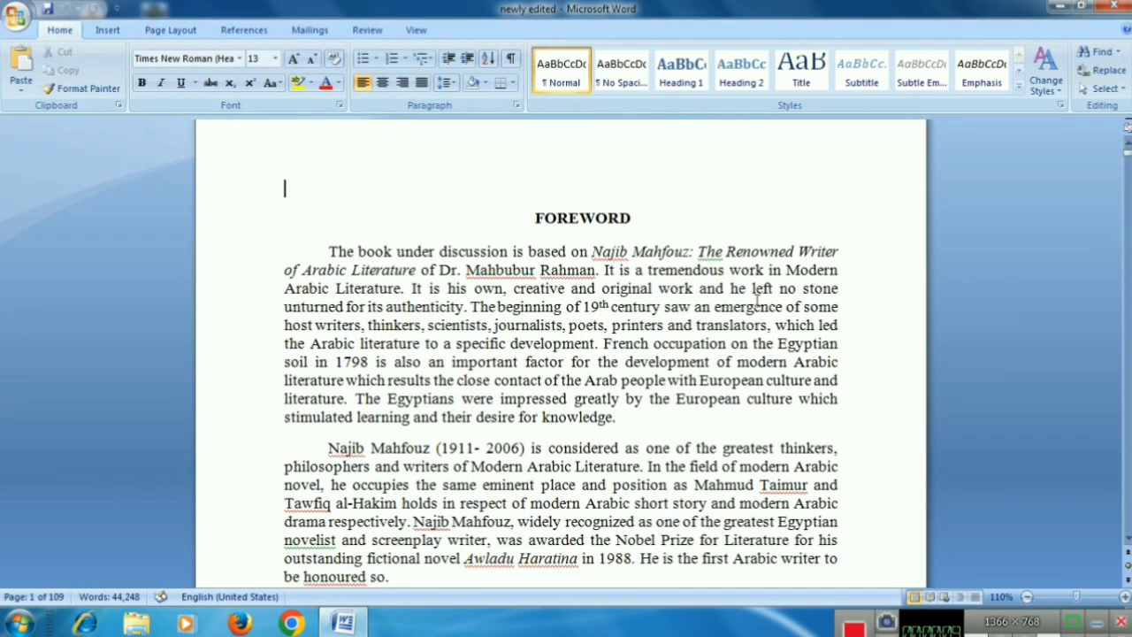
- Review the Save As format list again and close the dialog without saving
scroll(757, 299, "down", 4)
scroll(756, 299, "down", 5)
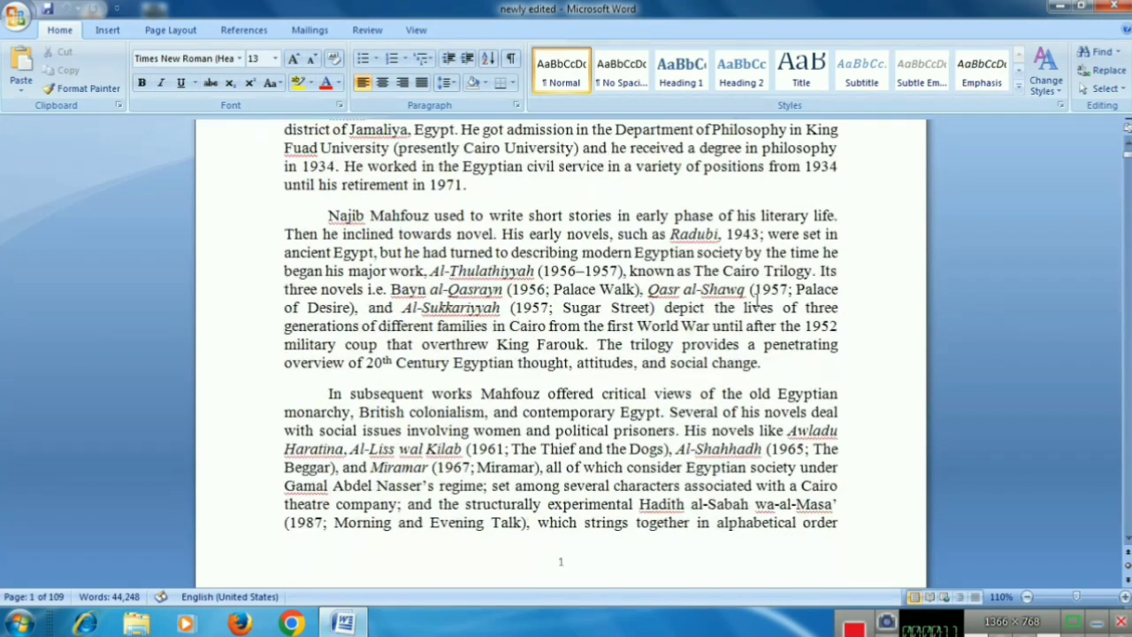
scroll(757, 299, "down", 5)
scroll(757, 300, "down", 2)
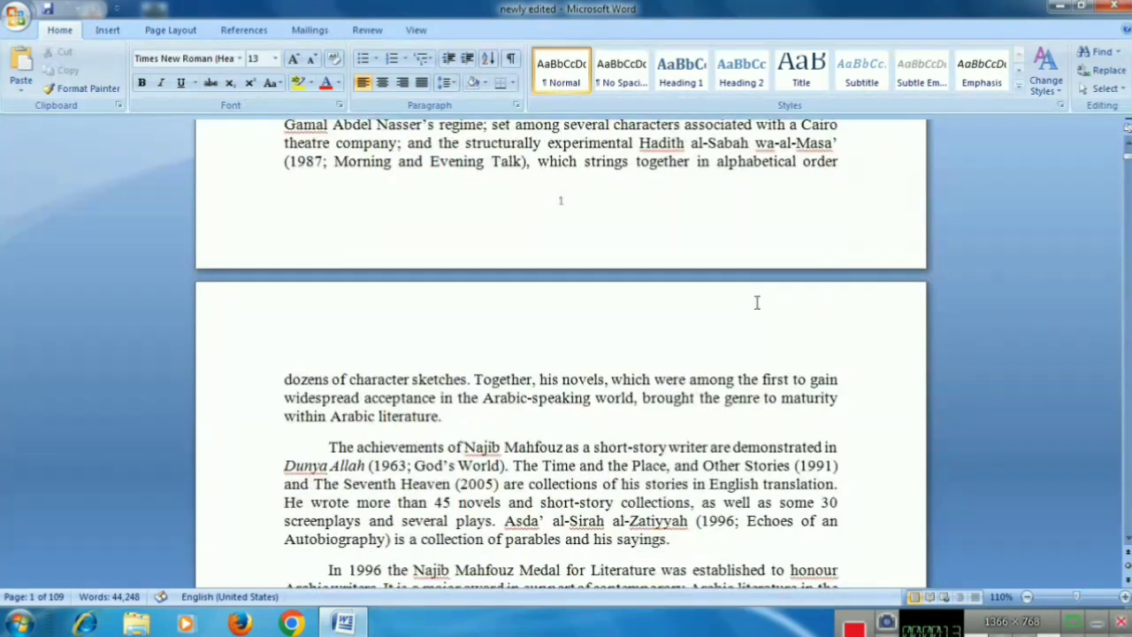
scroll(756, 303, "down", 6)
scroll(756, 303, "up", 6)
scroll(756, 303, "up", 4)
scroll(758, 301, "up", 6)
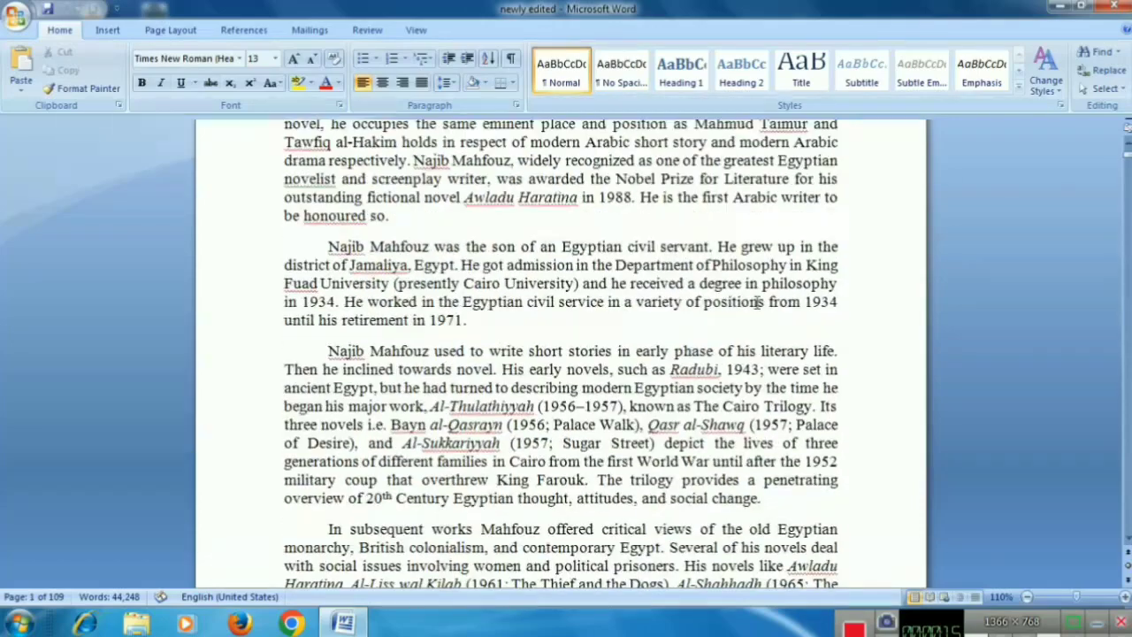
scroll(758, 302, "up", 5)
scroll(756, 300, "up", 3)
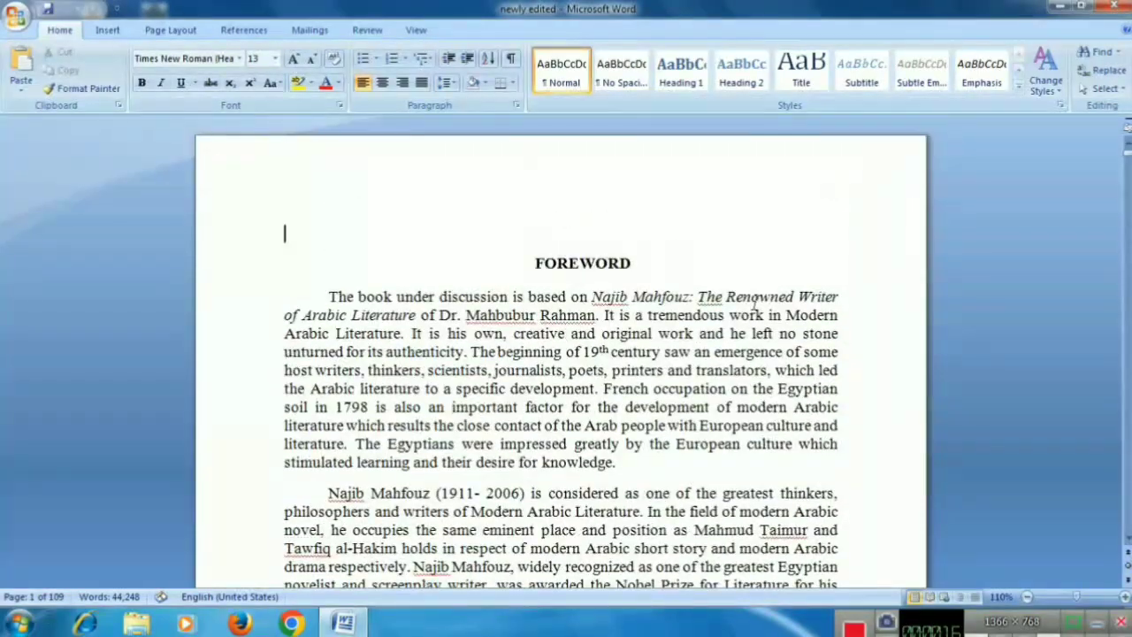
left_click(16, 16)
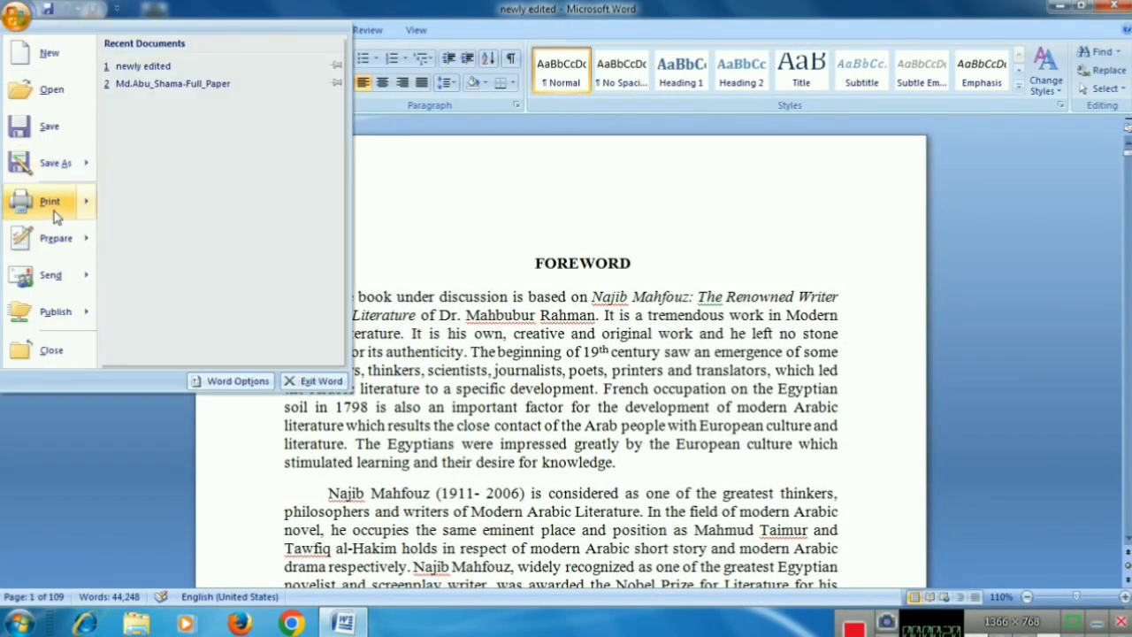
mouse_move(56, 218)
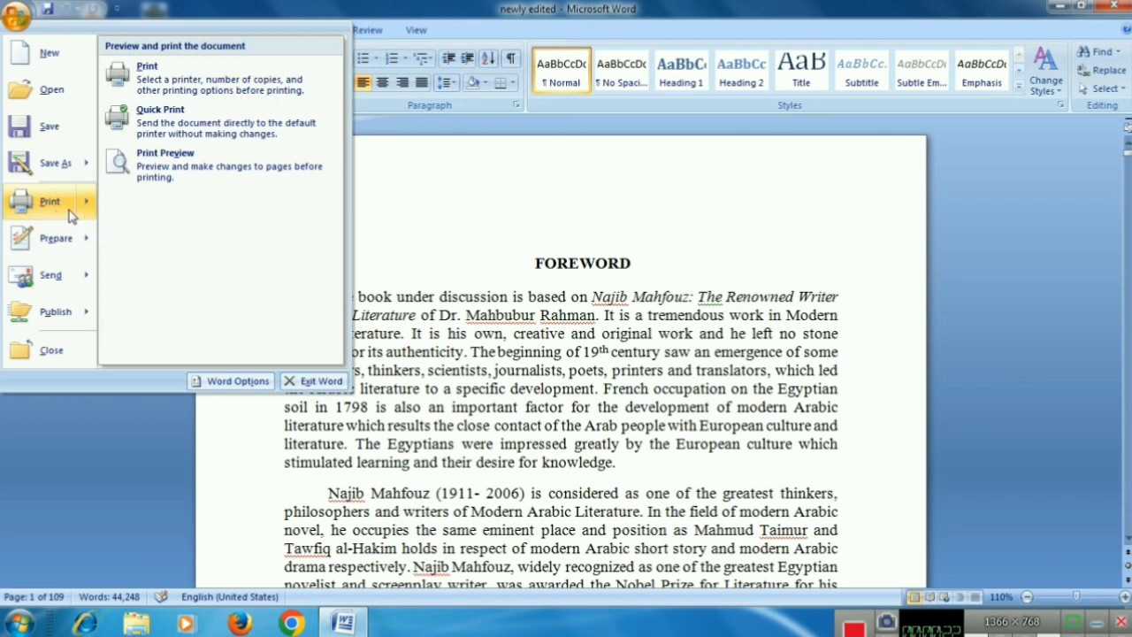
mouse_move(51, 174)
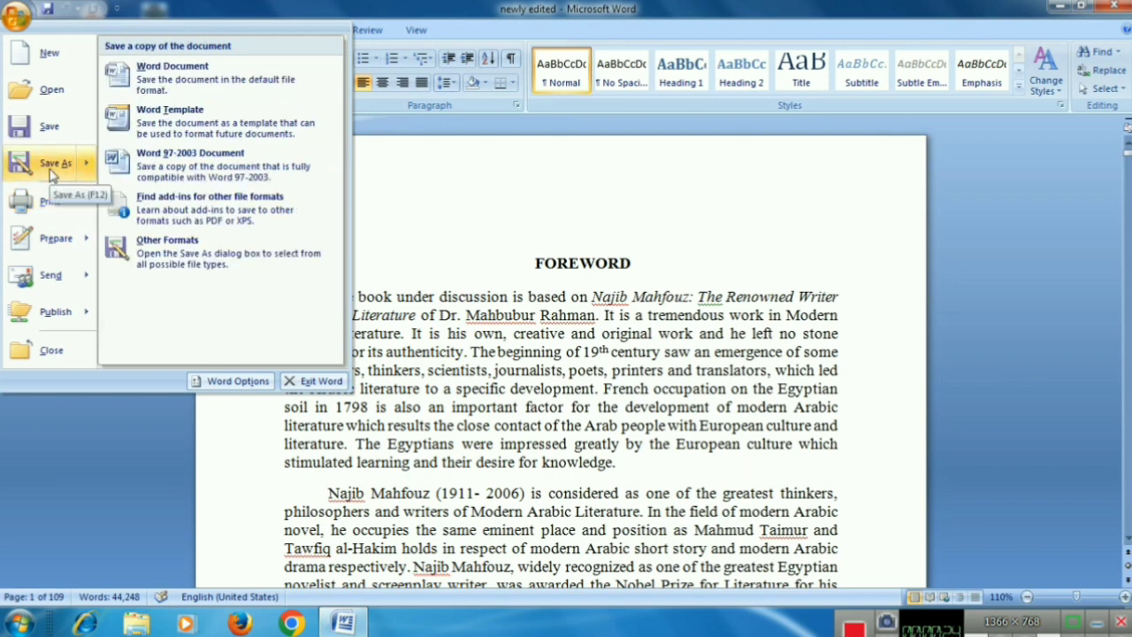
left_click(50, 168)
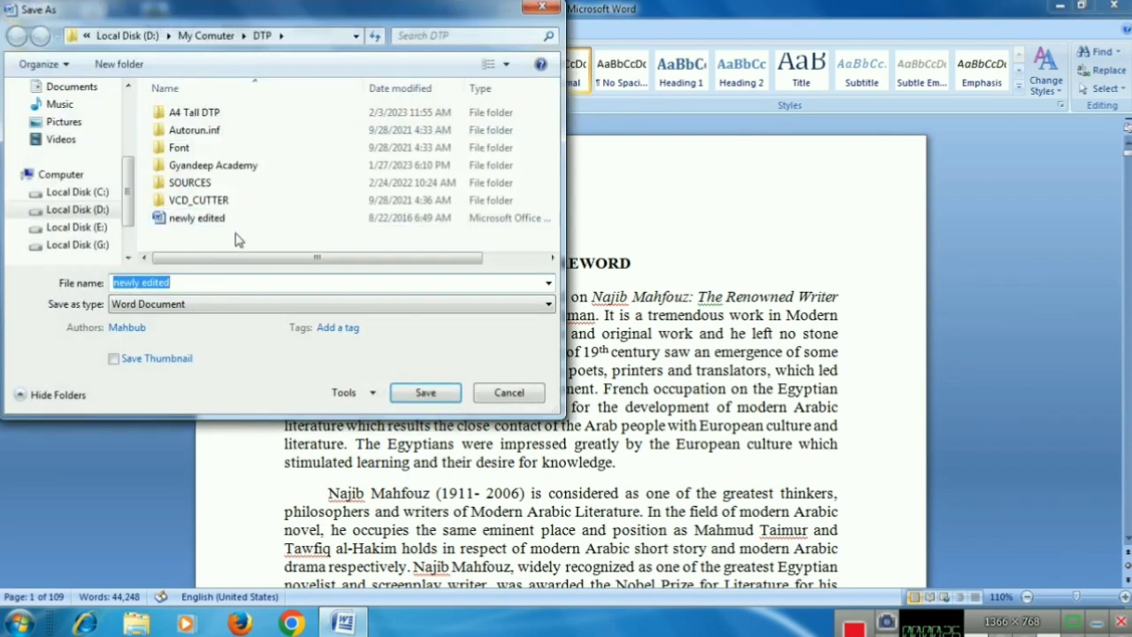
left_click(193, 305)
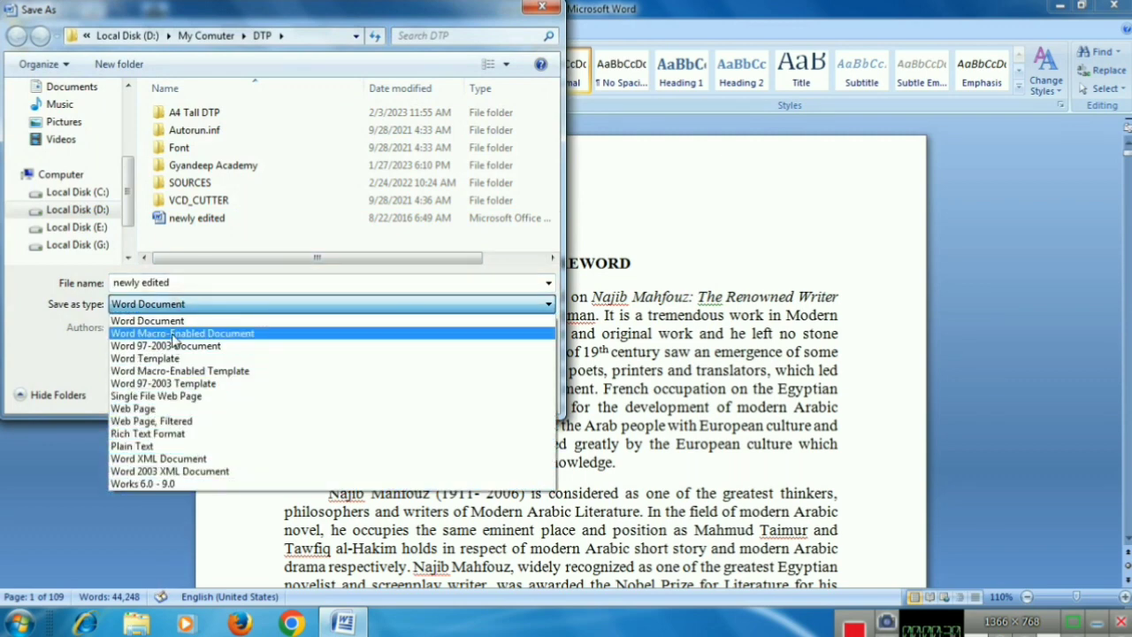
left_click(542, 9)
left_click(542, 9)
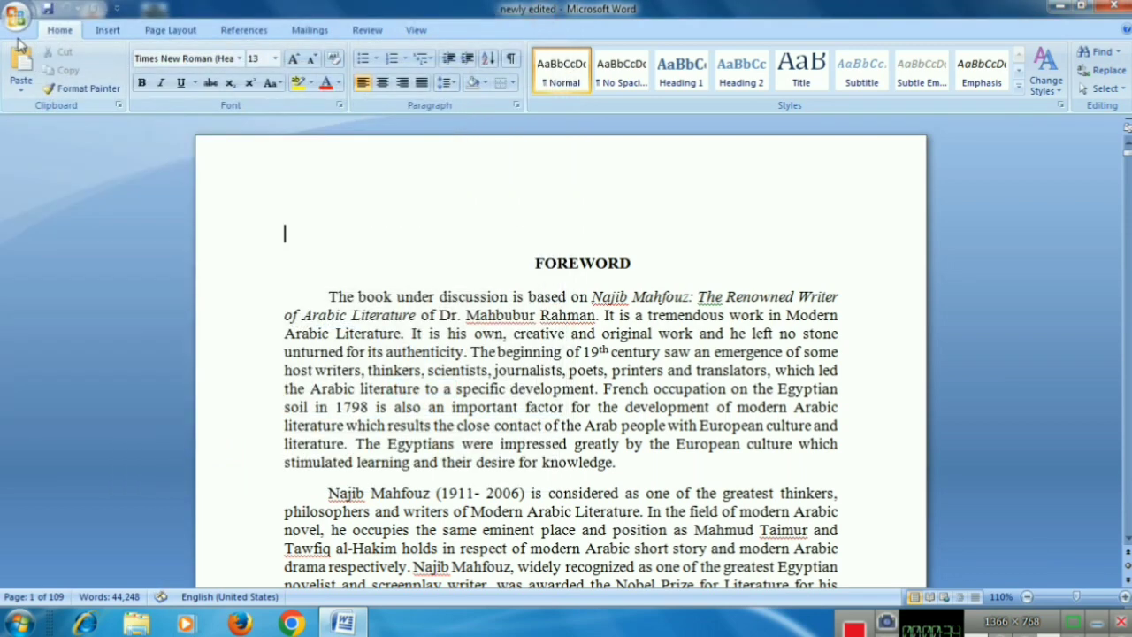
- Dismiss the Office menu and launch Google Chrome from the taskbar
left_click(18, 15)
mouse_move(40, 166)
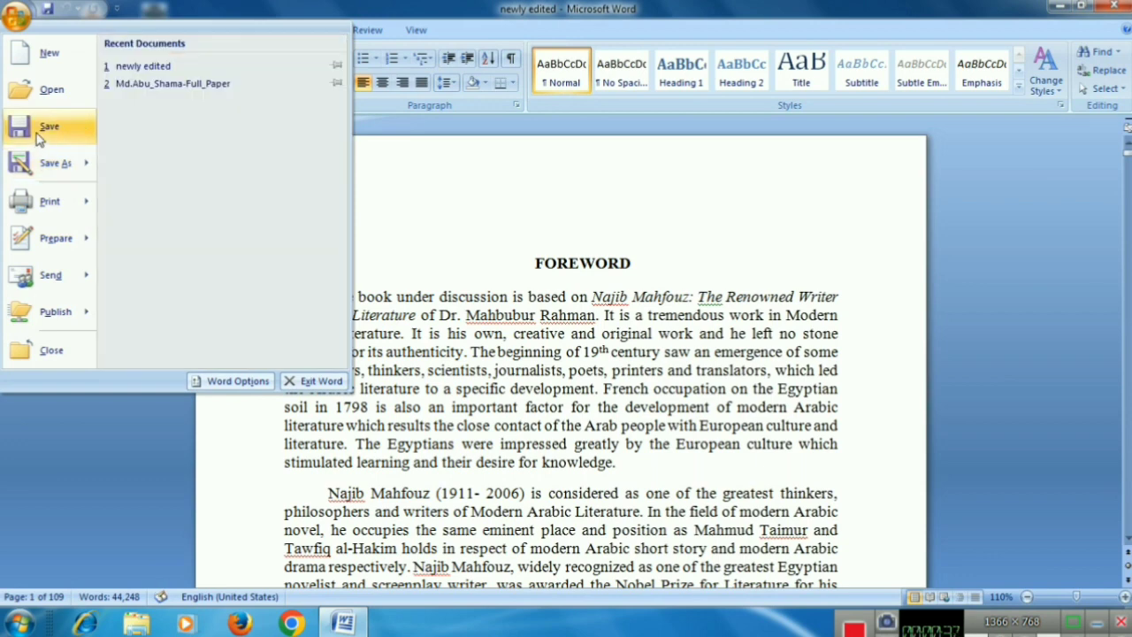
left_click(801, 207)
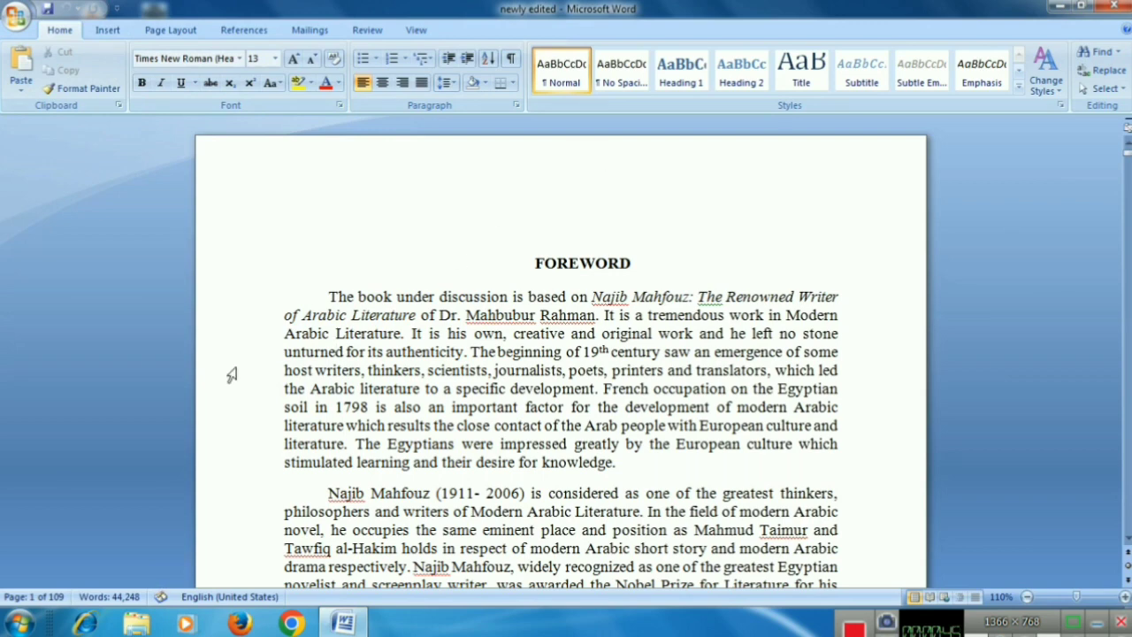
left_click(293, 625)
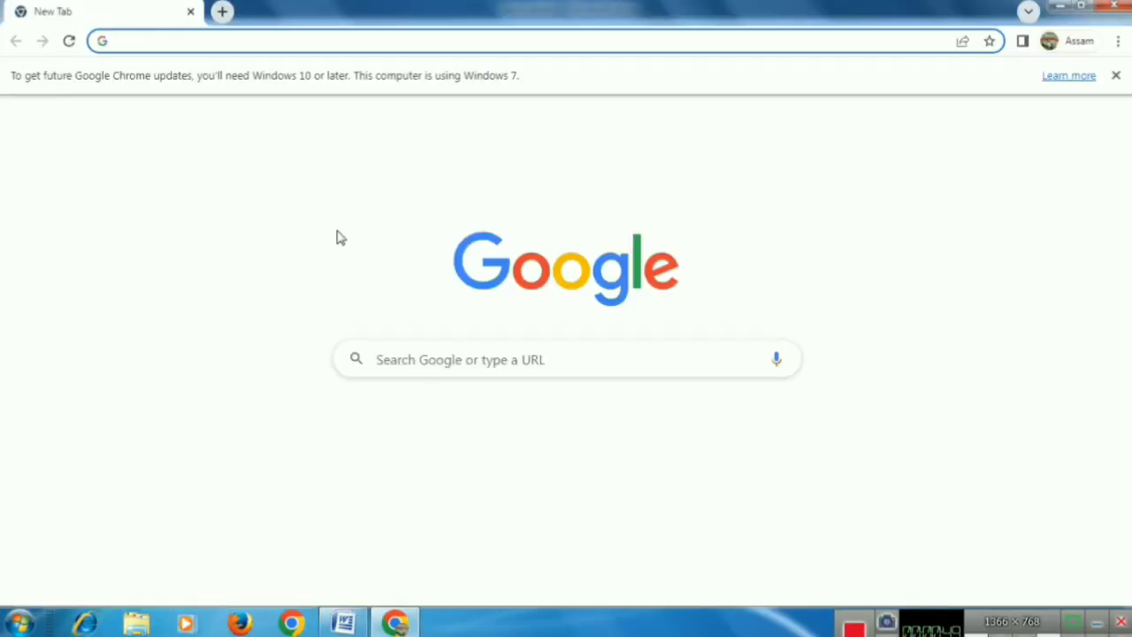
- Search Google for 'ms office save as pdf xps file' and zoom the results out
left_click(471, 346)
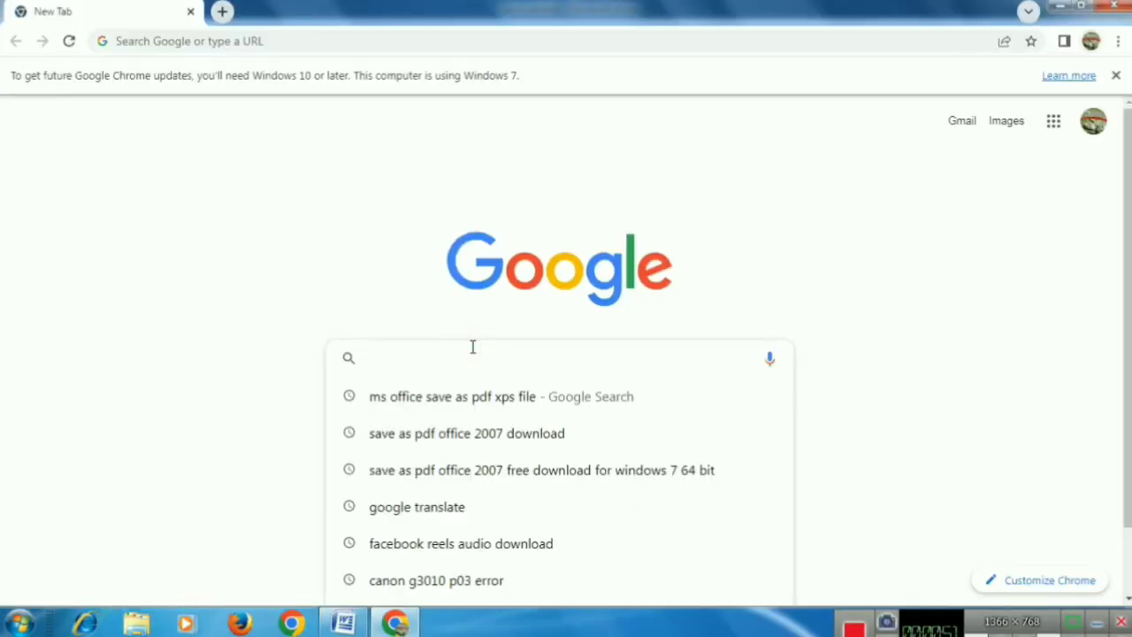
type("ms")
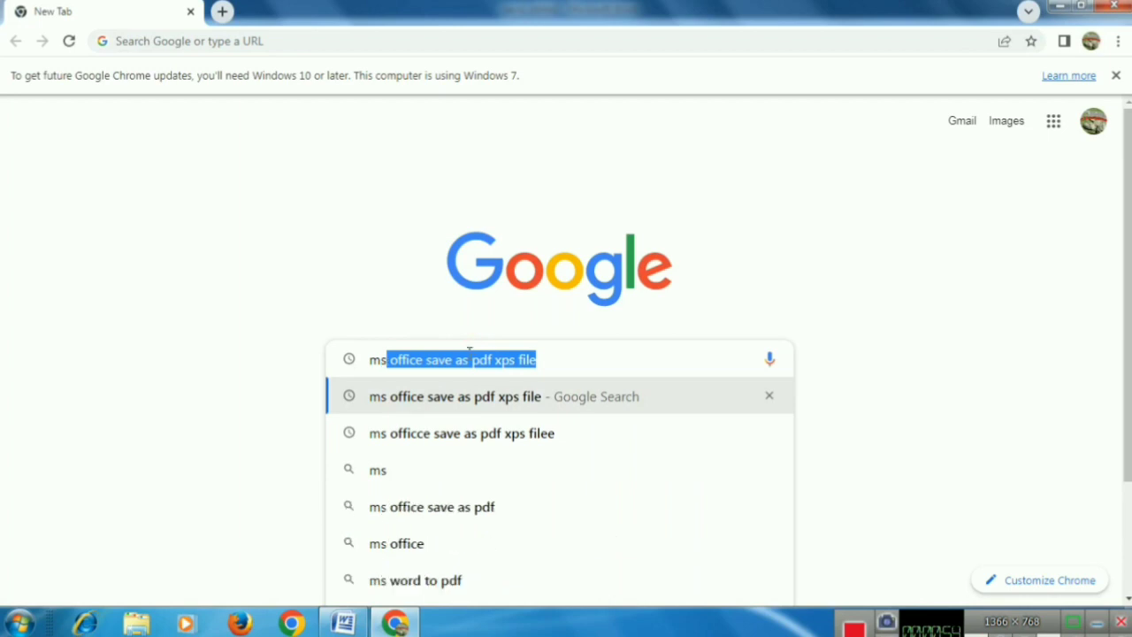
type(" o")
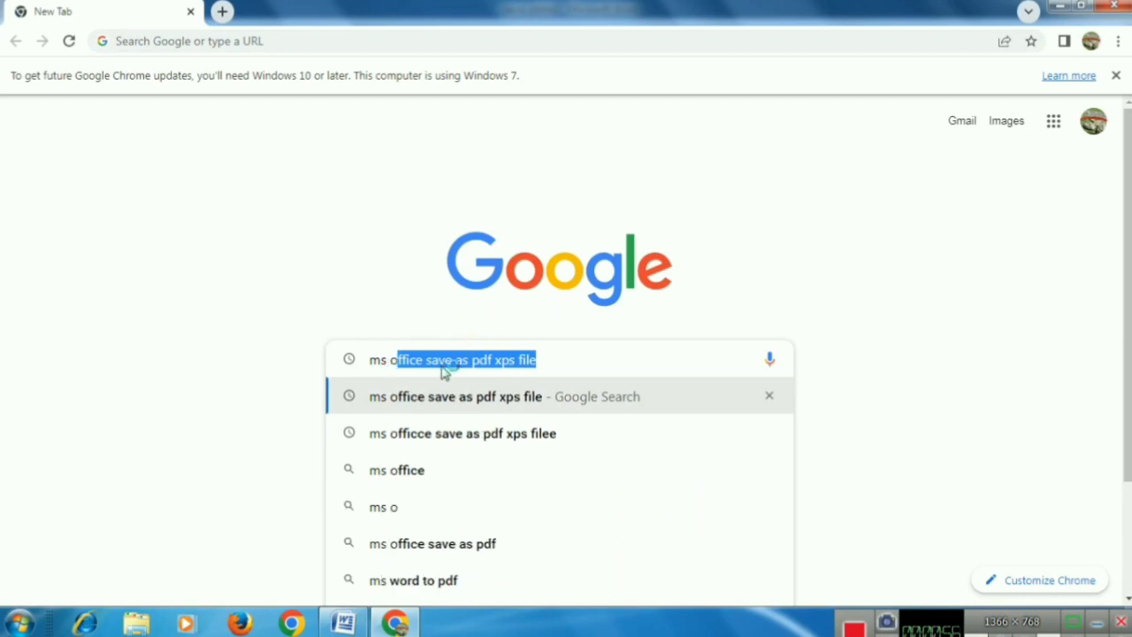
type("ffi")
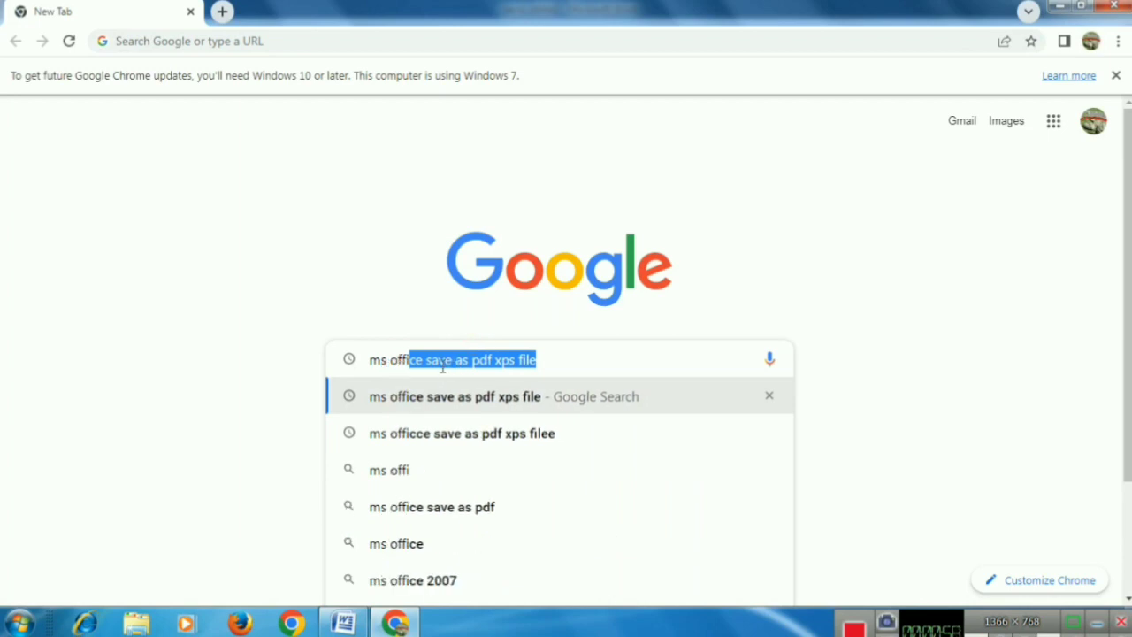
type("ce")
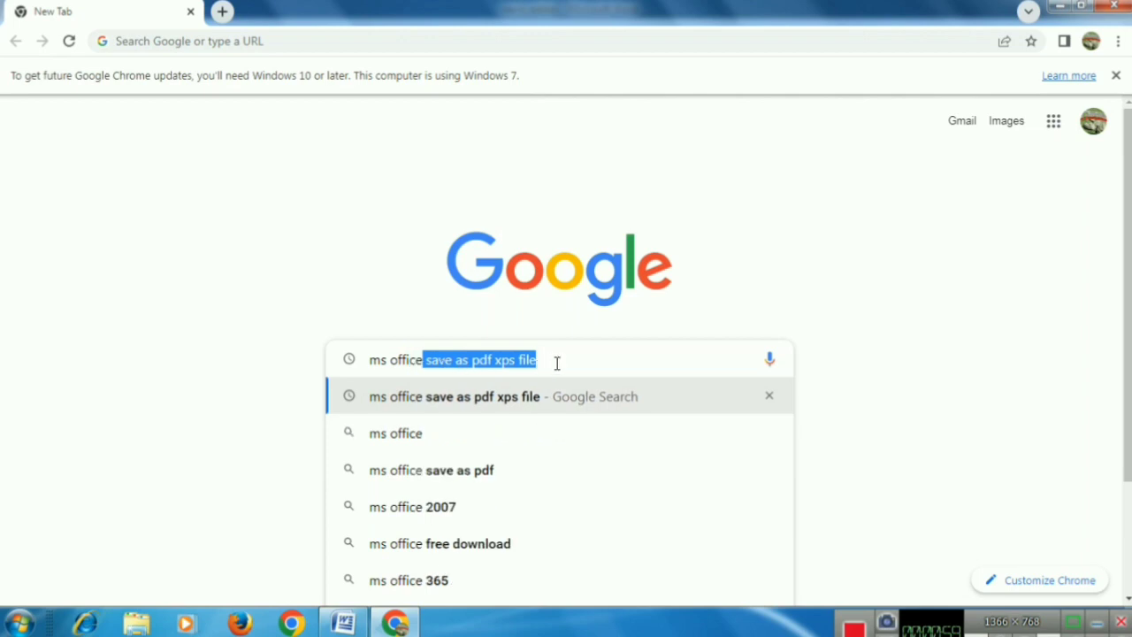
left_click_drag(555, 361, 359, 361)
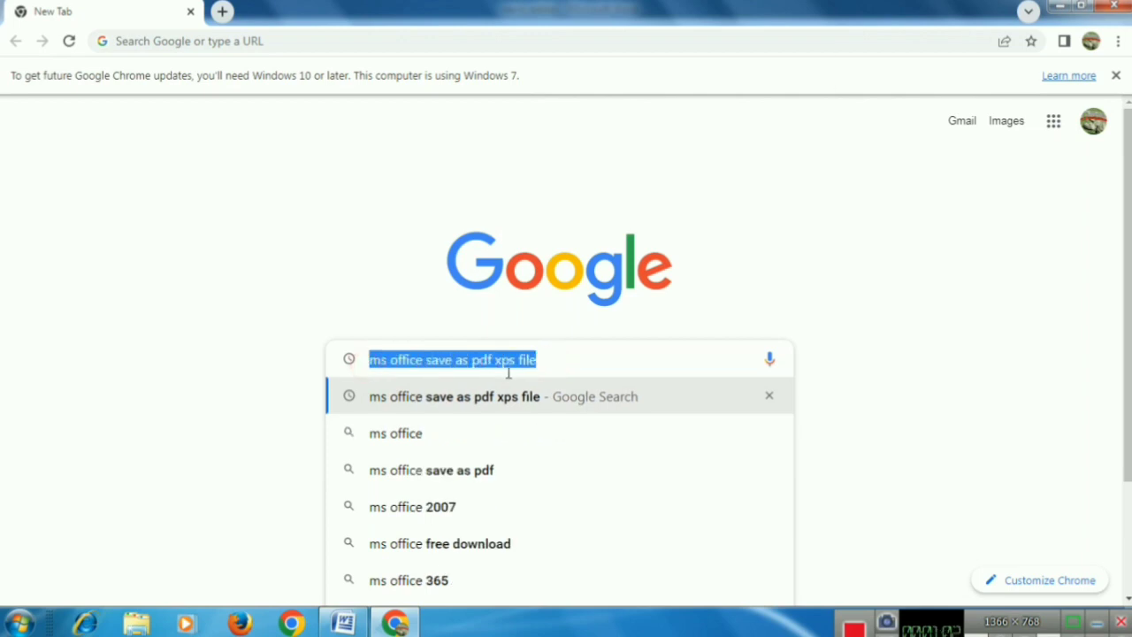
key("ctrl+plus")
key("ctrl+plus")
key("ctrl+plus")
scroll(575, 495, "down", 2)
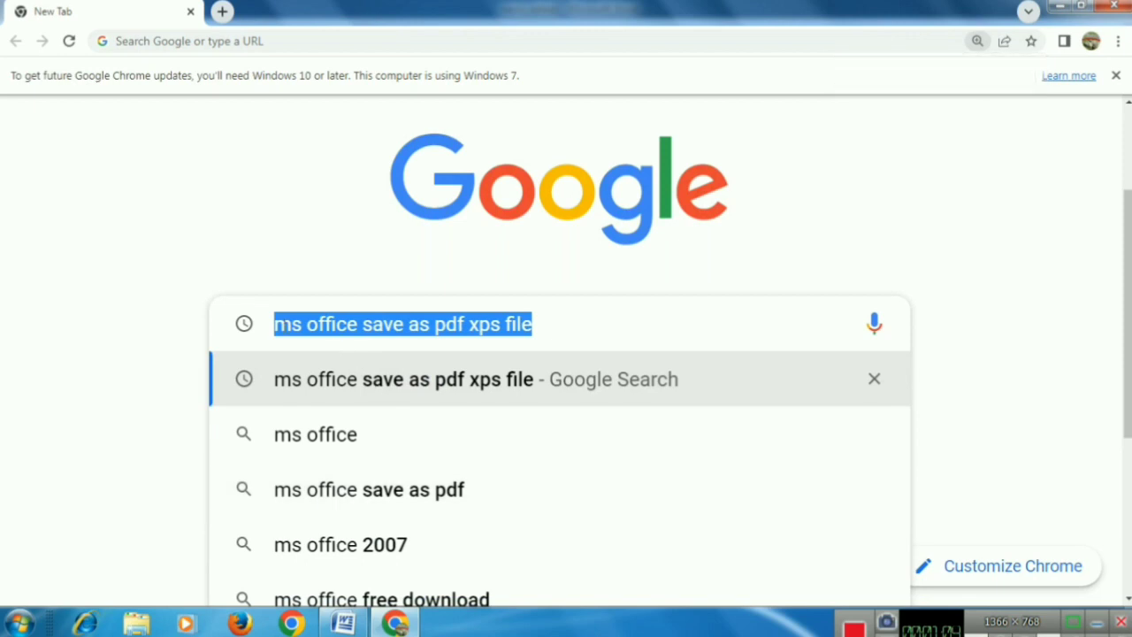
left_click_drag(433, 324, 559, 323)
left_click(601, 325)
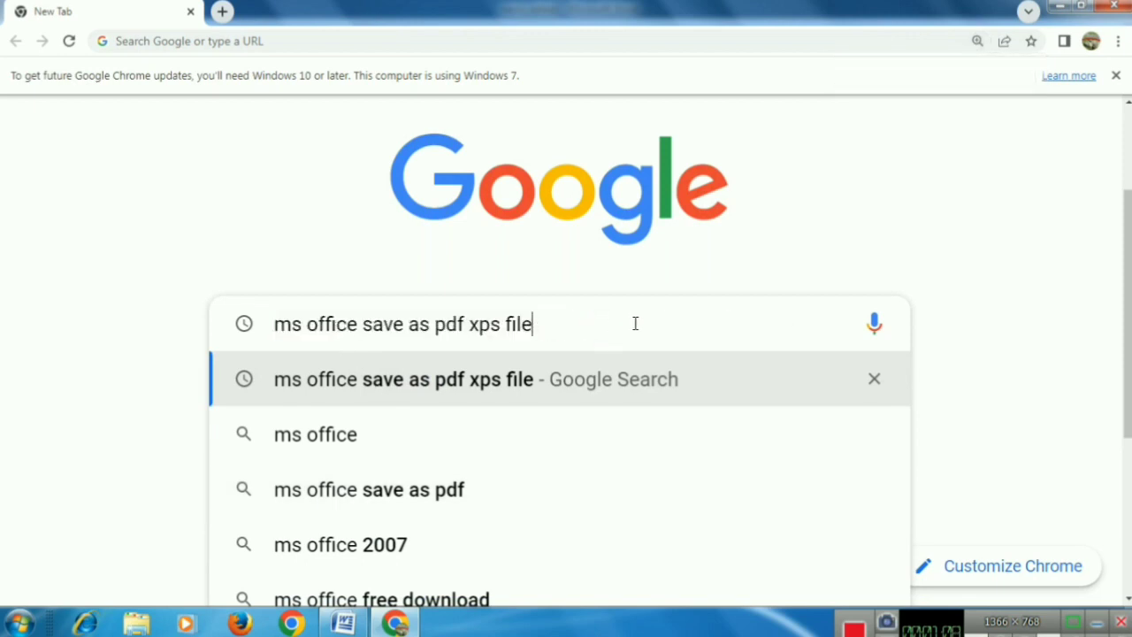
key("Return")
scroll(637, 320, "down", 2)
key("ctrl+minus")
key("ctrl+minus")
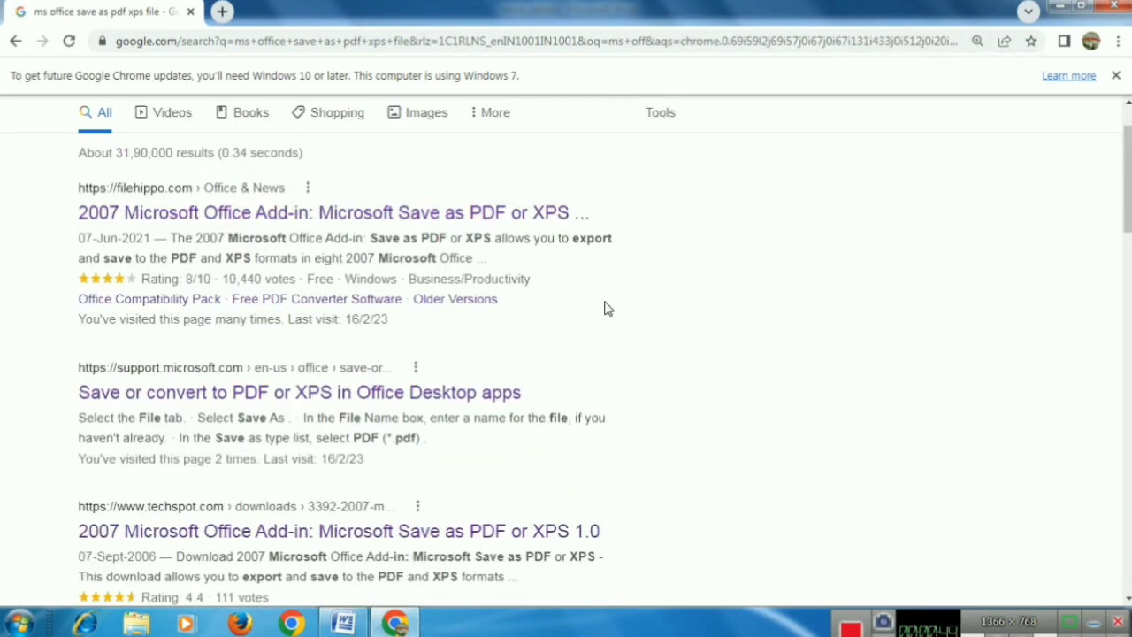
- Scroll the results to find the TechSpot Save as PDF or XPS 1.0 add-in link
scroll(606, 308, "down", 2)
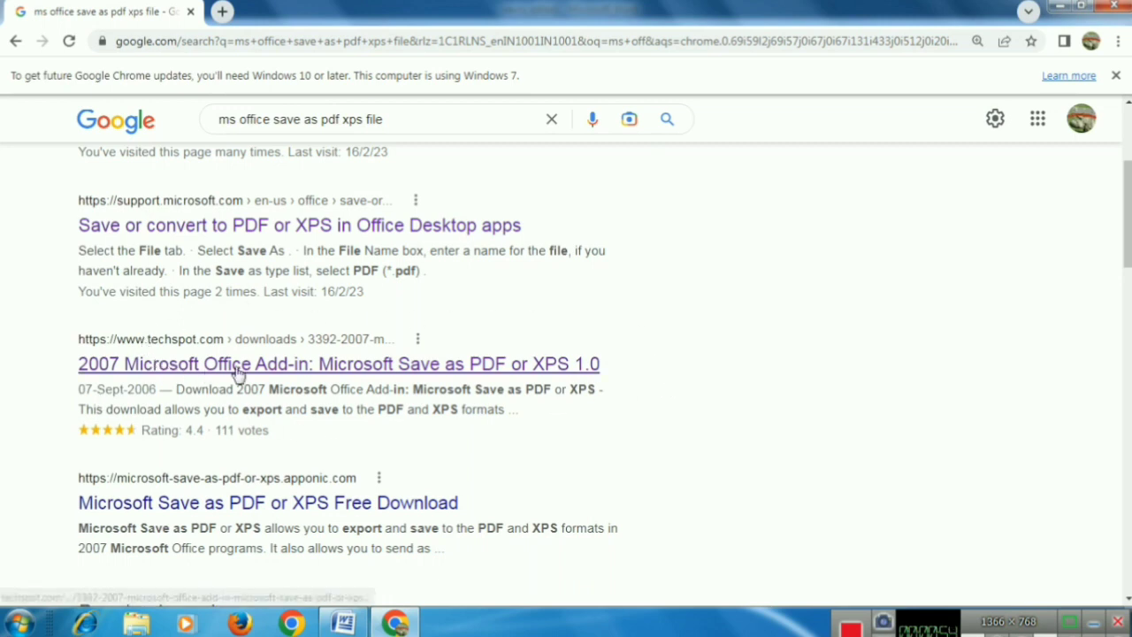
scroll(292, 336, "up", 2)
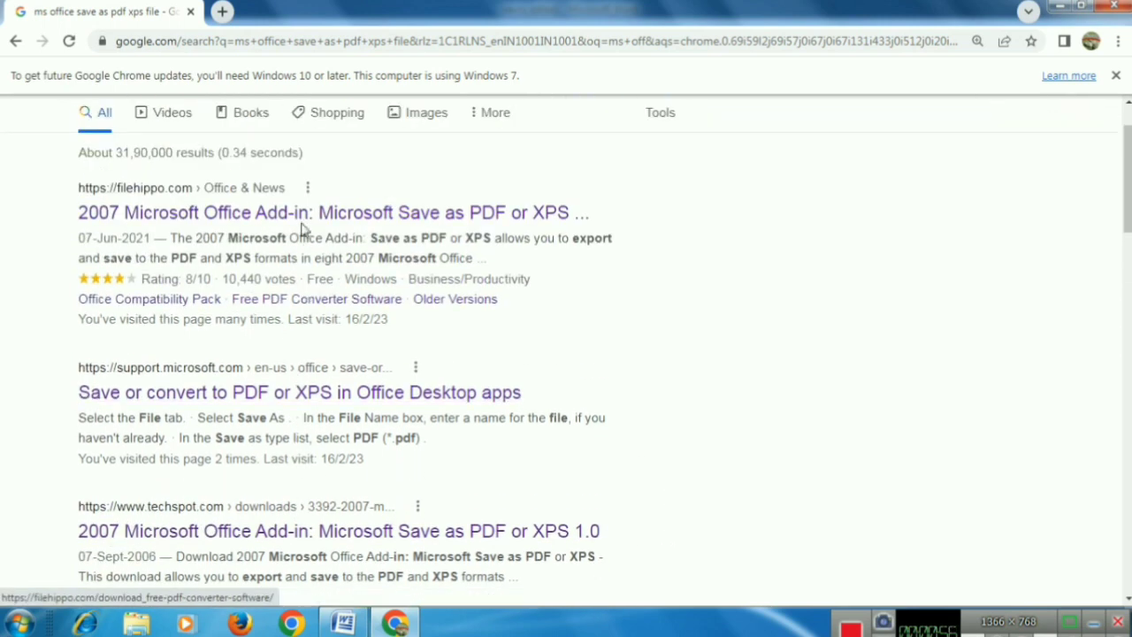
- Download SaveAsPDFandXPS.exe from TechSpot's Save as PDF or XPS 1.0 page
left_click(253, 531)
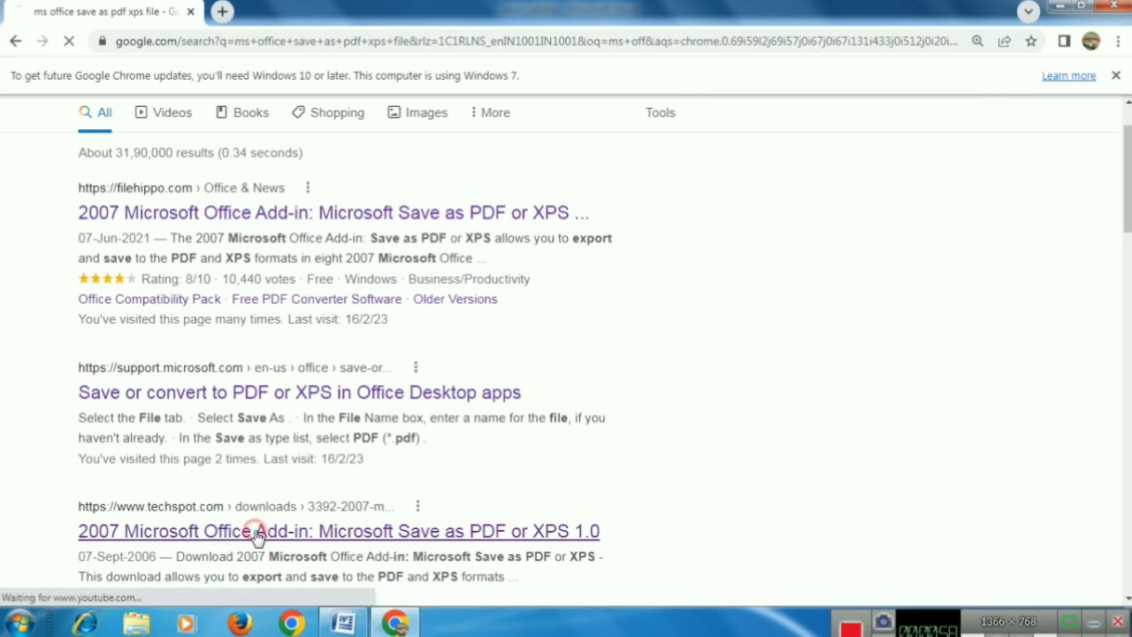
scroll(606, 500, "down", 3)
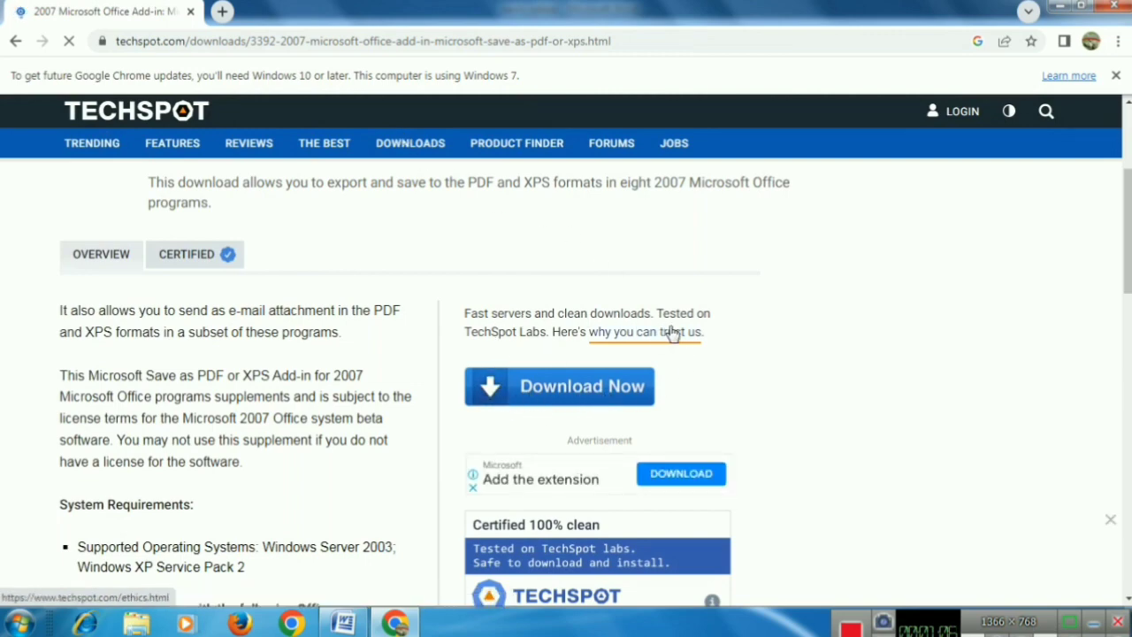
left_click(579, 392)
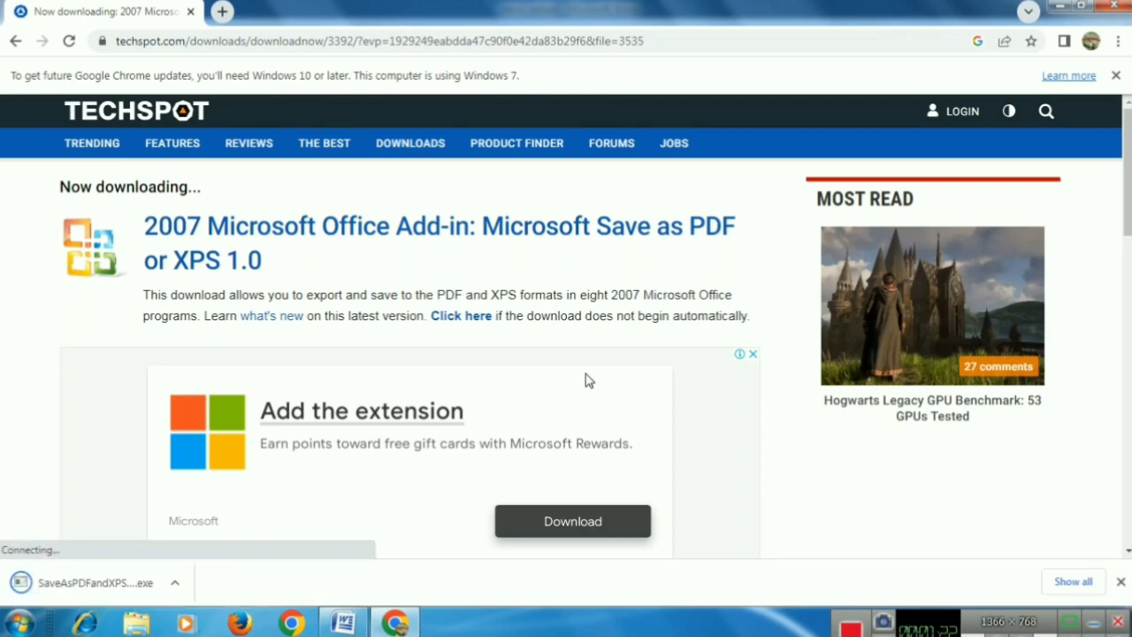
left_click(175, 583)
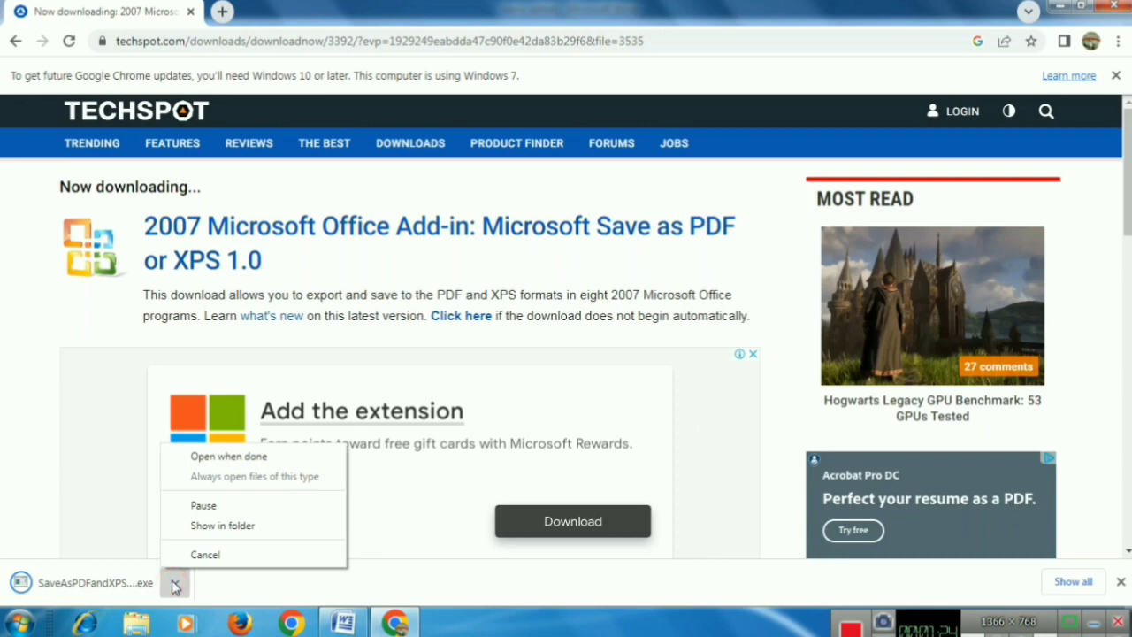
left_click(392, 582)
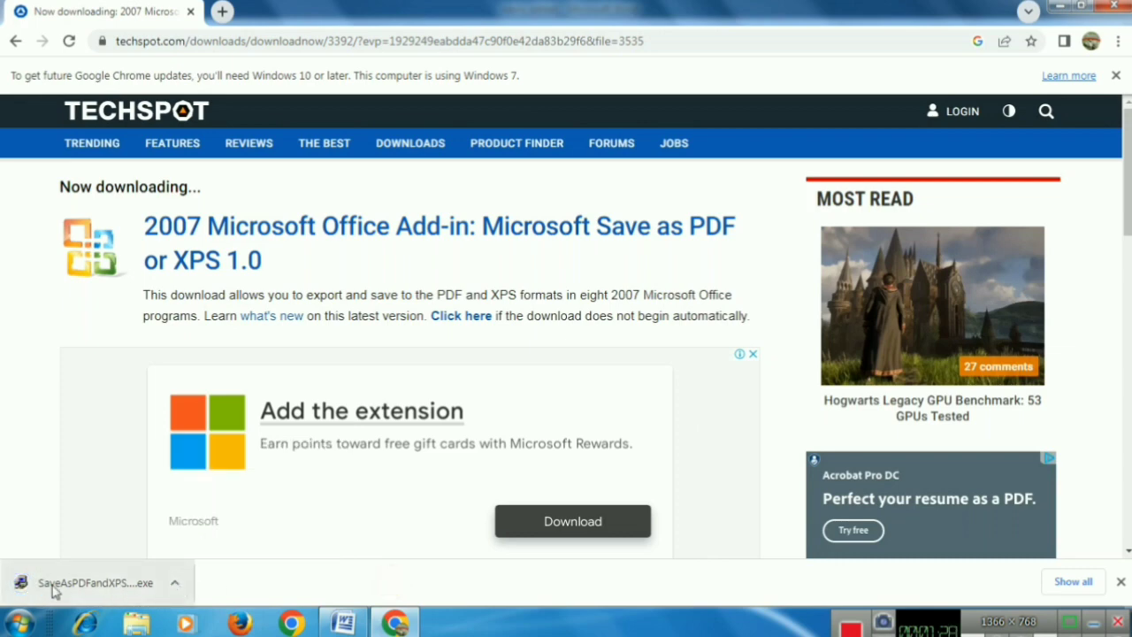
- Minimize Chrome and Word and move the SaveAsPDFandXPS icon near the desktop top
left_click(1059, 10)
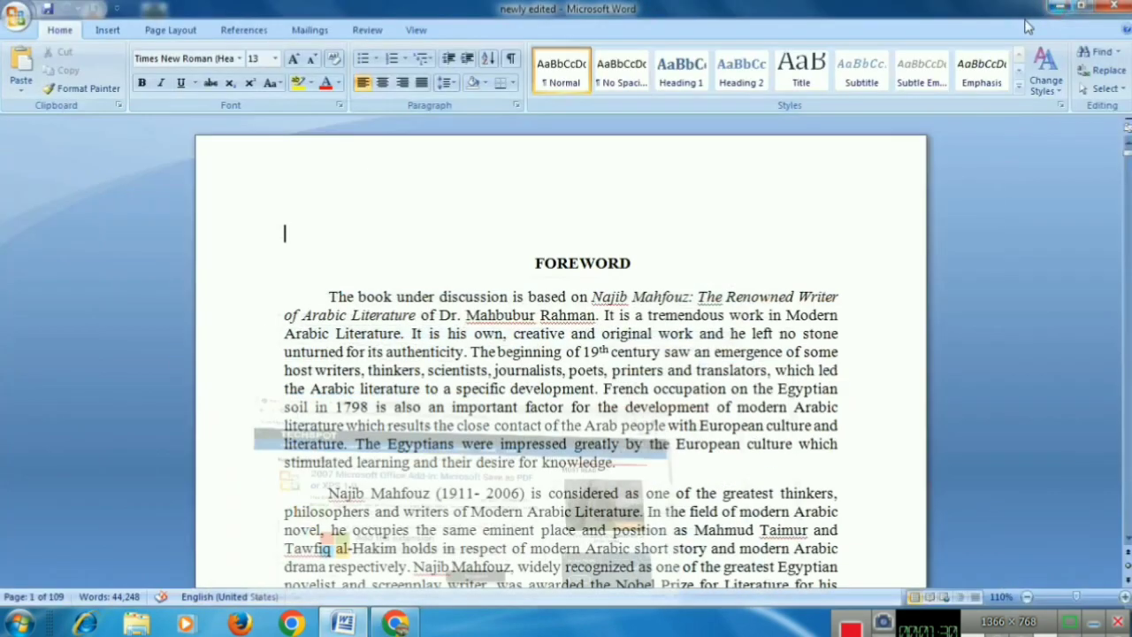
left_click(1057, 10)
left_click(878, 62)
left_click_drag(780, 292, 779, 100)
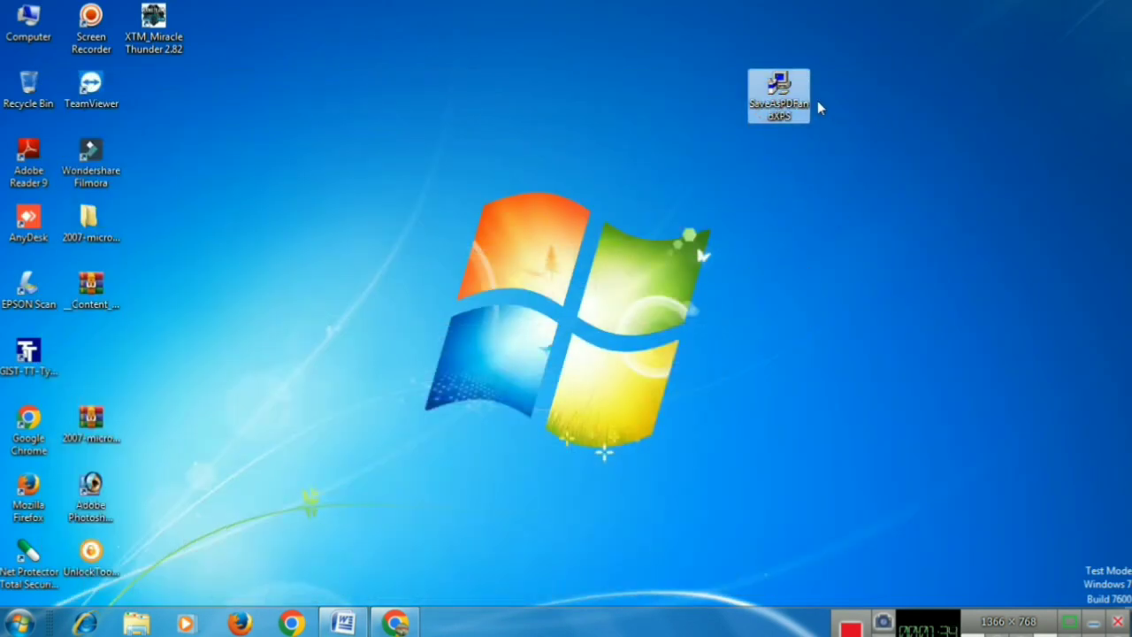
- Run the installer, accept the license terms, and finish installing the add-in
double_click(779, 89)
left_click(622, 326)
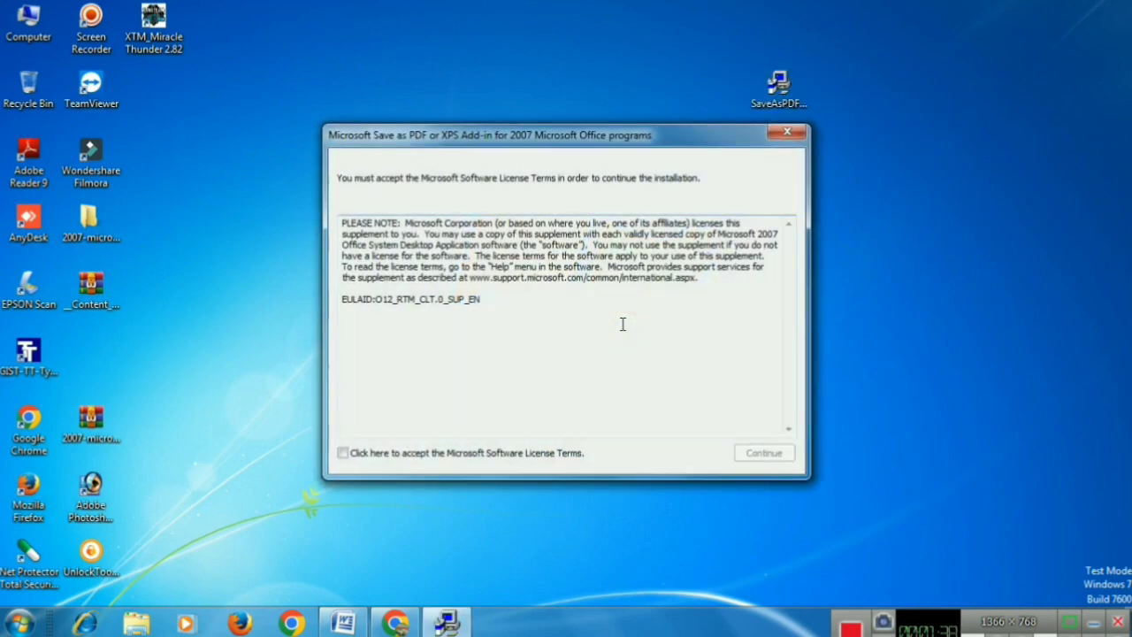
left_click(345, 455)
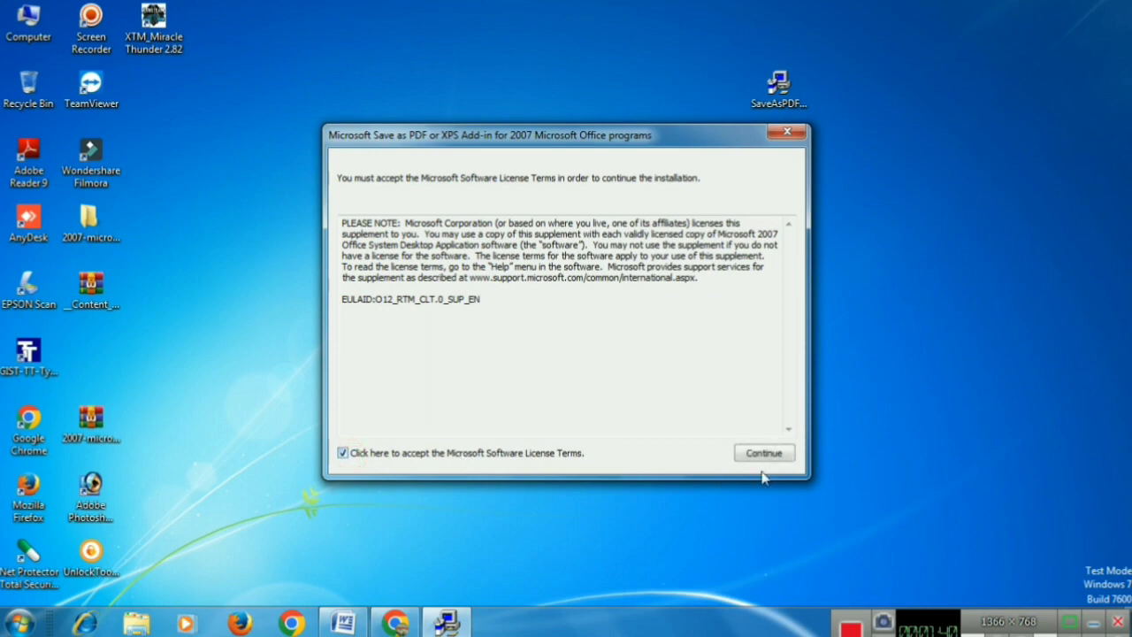
left_click(766, 453)
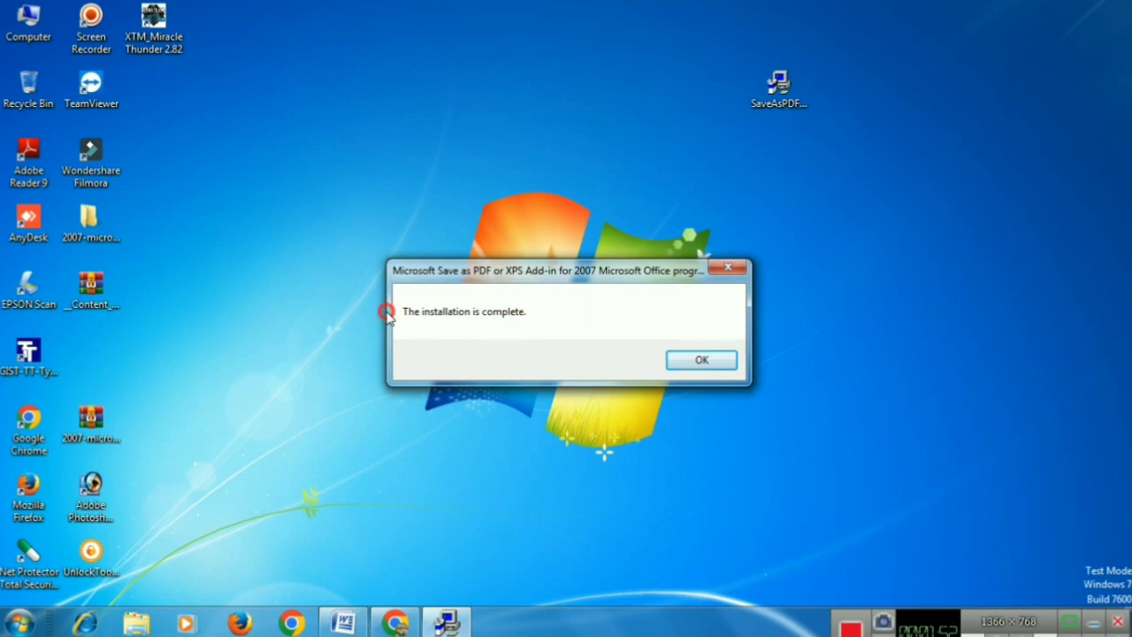
left_click(704, 359)
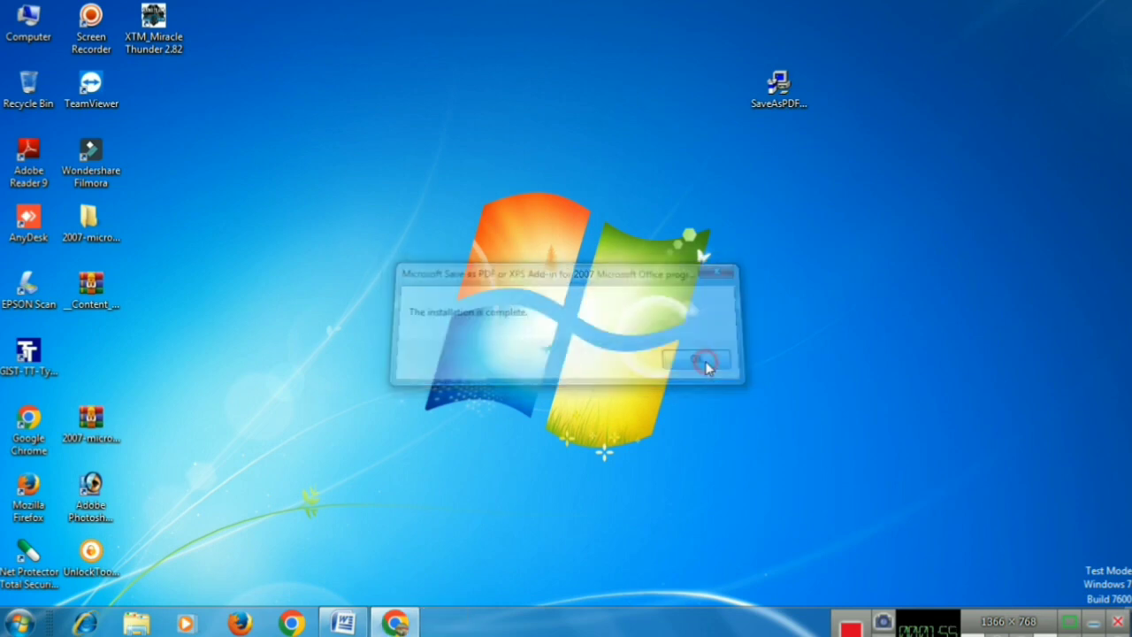
- Return to the 'newly edited' Word document and open Save As from the Office menu
left_click(344, 624)
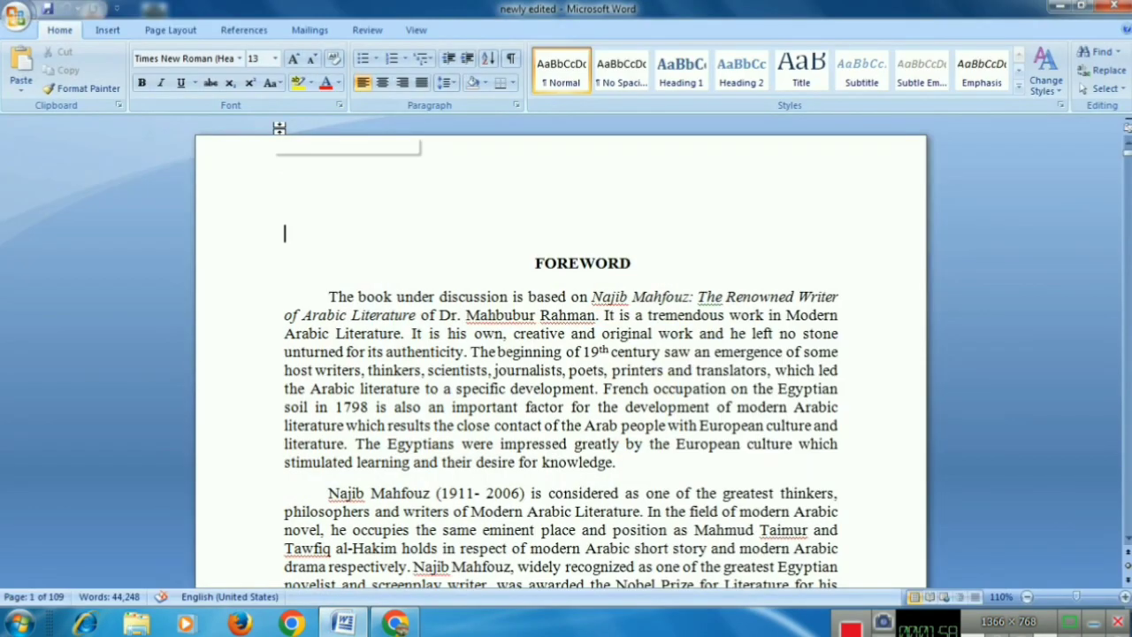
left_click(16, 16)
mouse_move(53, 163)
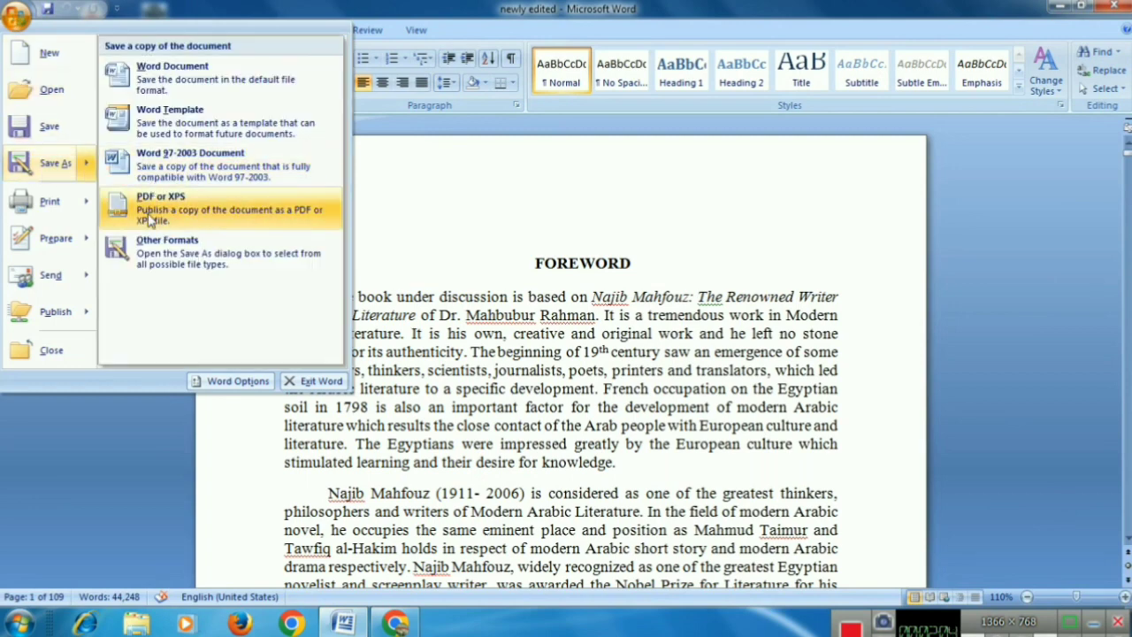
left_click(56, 165)
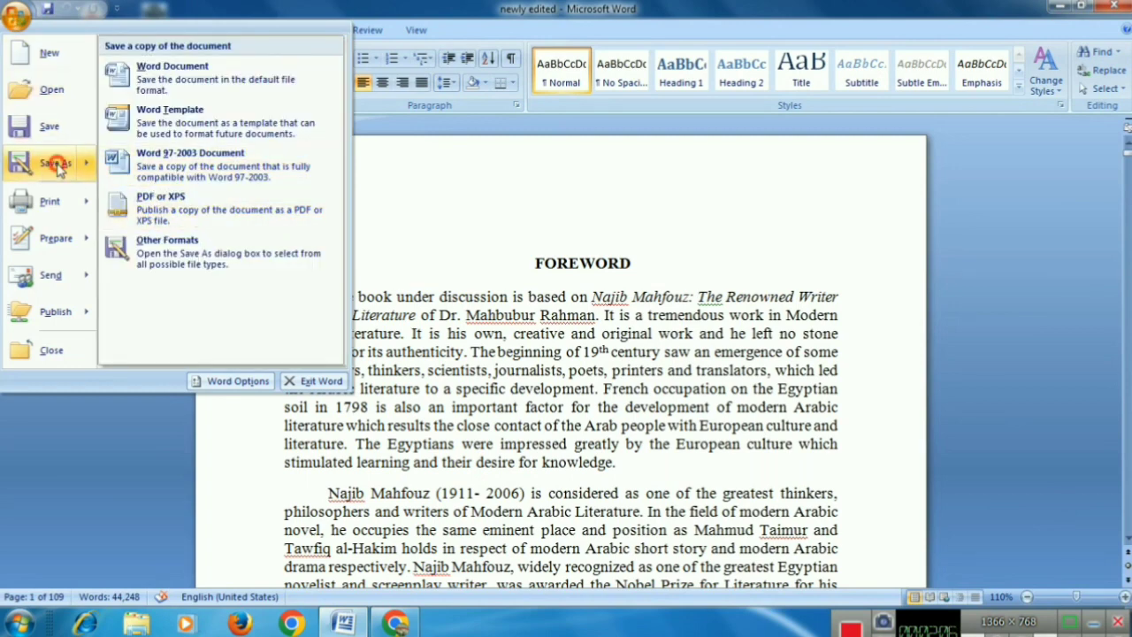
- Save the document as PDF named 'newly edited' on the Desktop
left_click(228, 304)
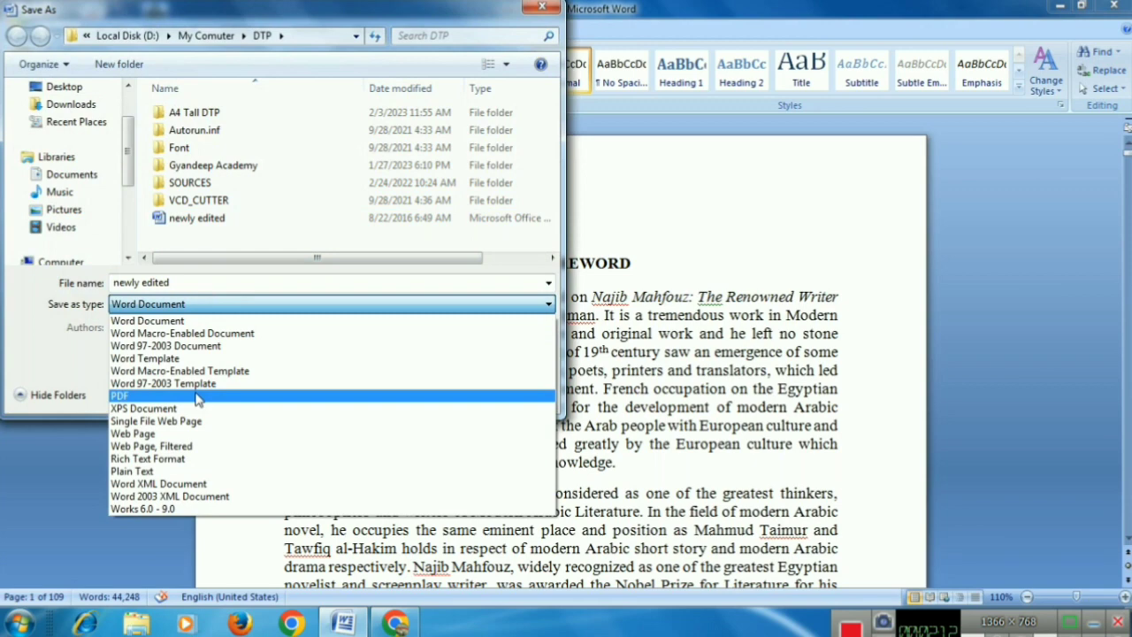
left_click(198, 396)
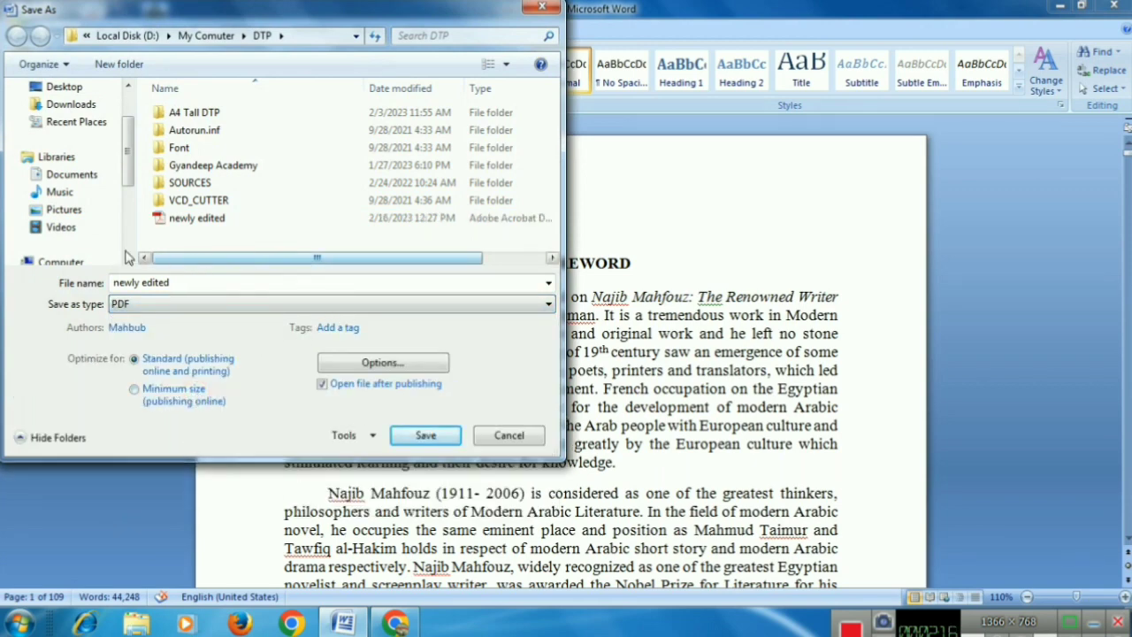
left_click(35, 88)
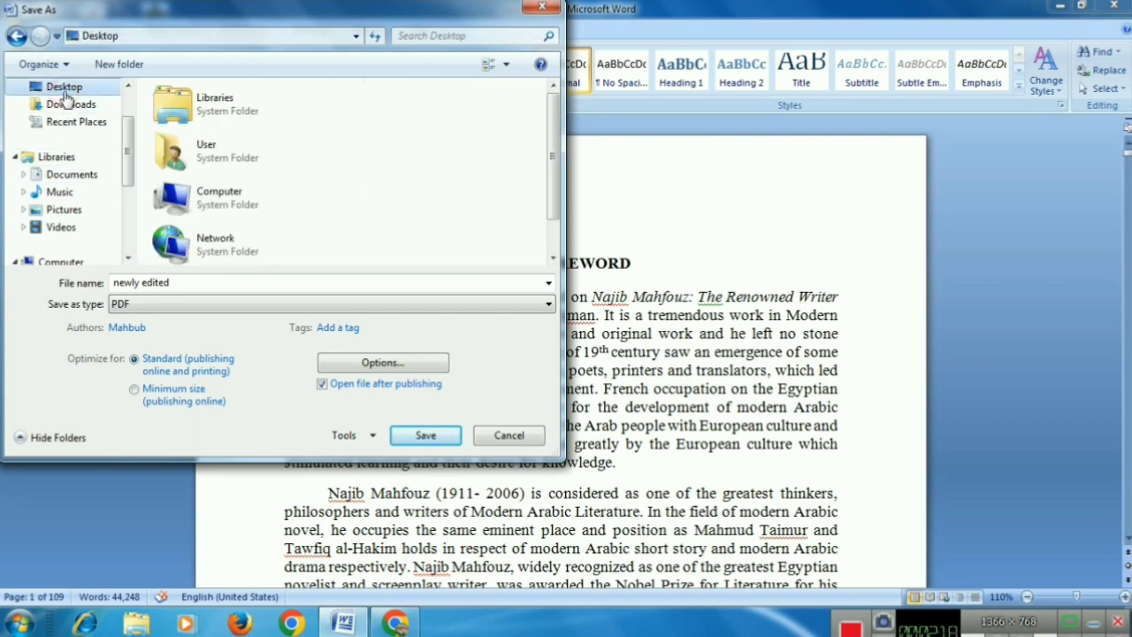
double_click(186, 283)
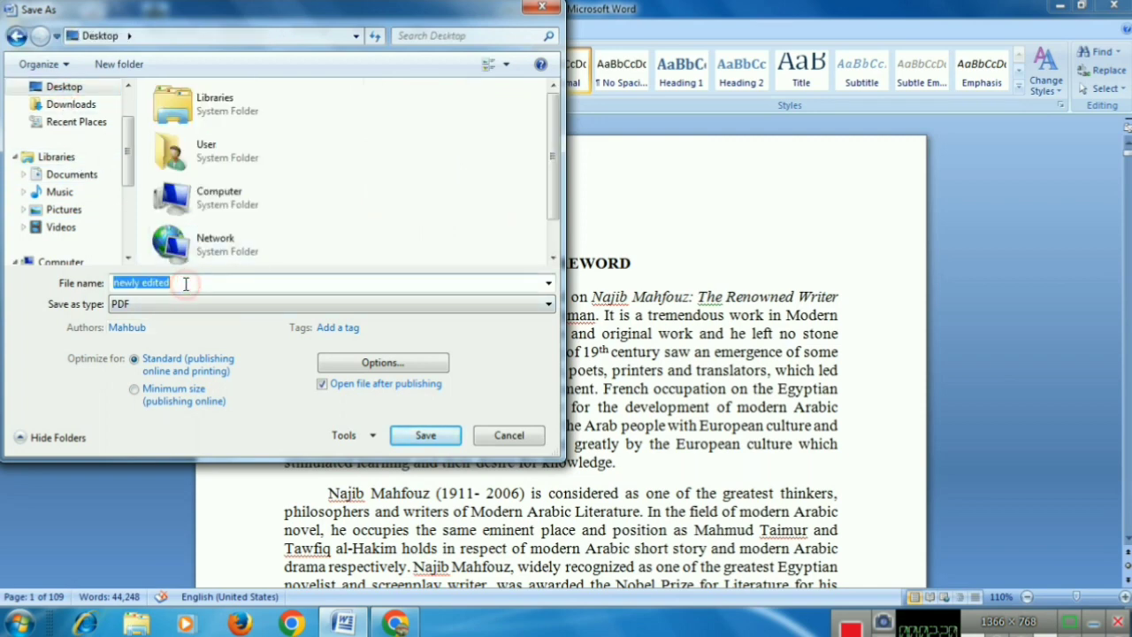
left_click(221, 285)
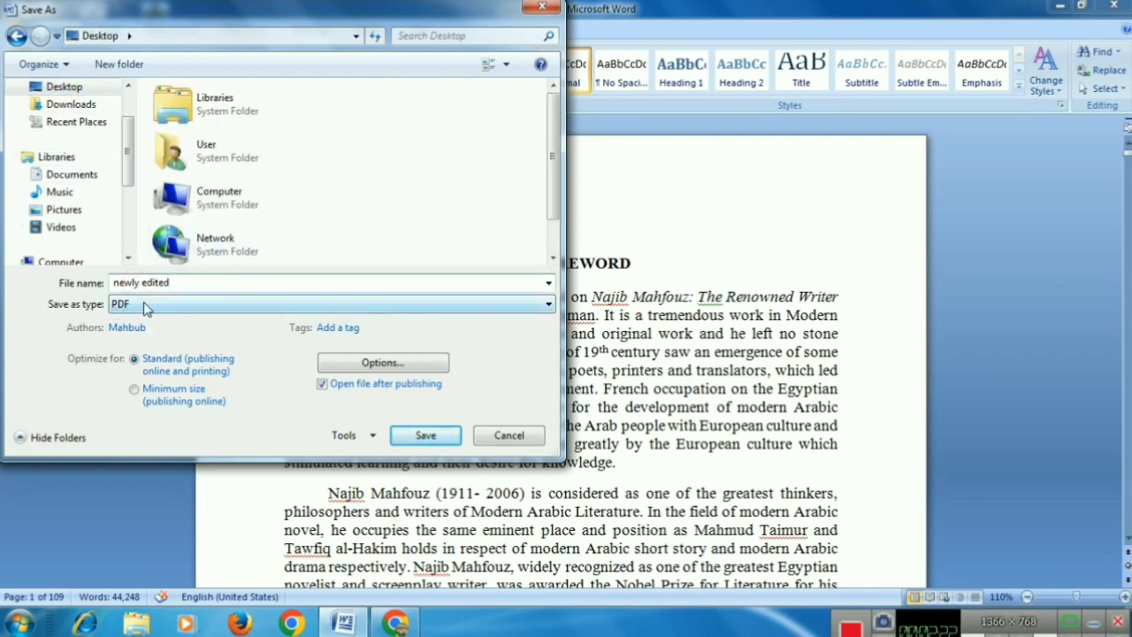
left_click(143, 305)
left_click(135, 400)
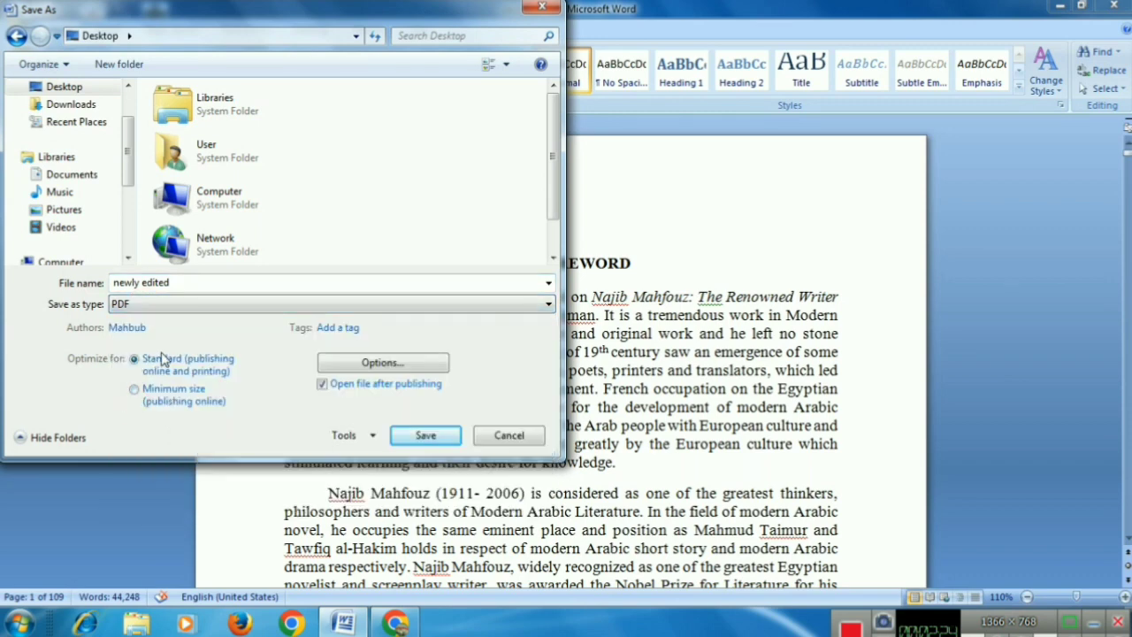
left_click(429, 437)
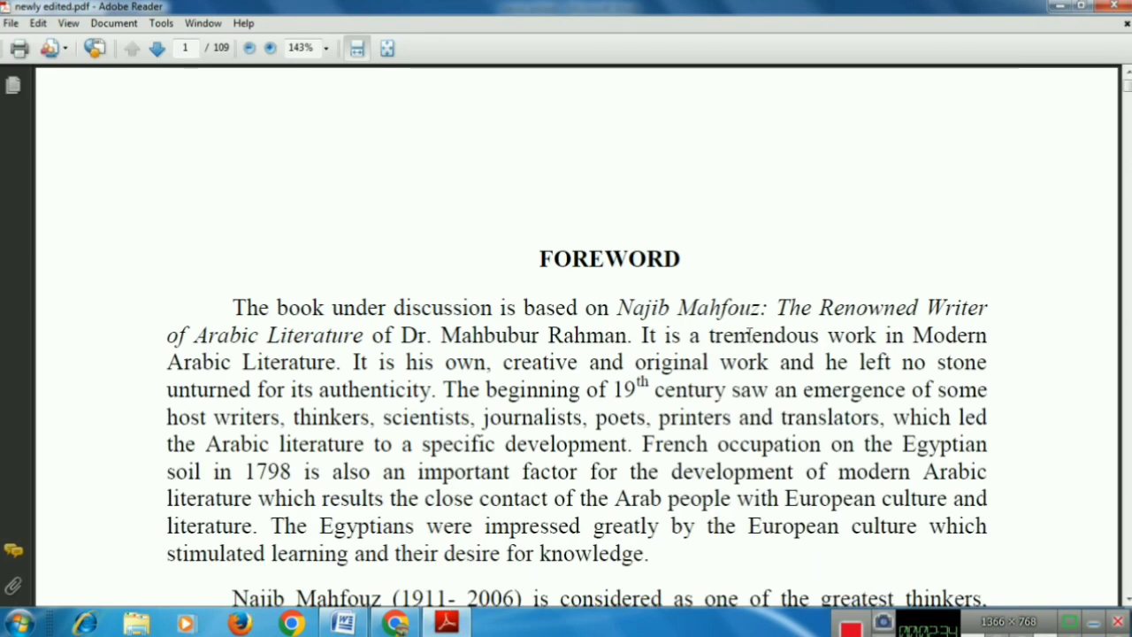
- Scroll through page 1 of newly edited.pdf to verify the FOREWORD matches Word
scroll(814, 261, "down", 3)
scroll(814, 261, "down", 5)
scroll(814, 261, "down", 5)
scroll(814, 261, "down", 7)
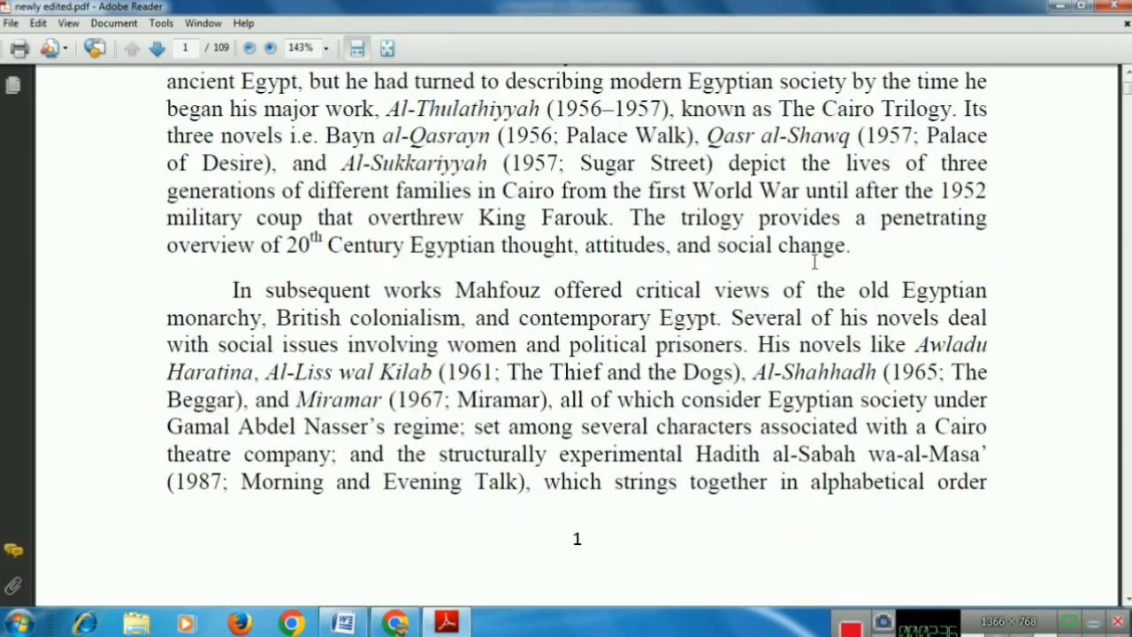
scroll(814, 261, "down", 3)
scroll(813, 261, "up", 5)
scroll(814, 261, "up", 10)
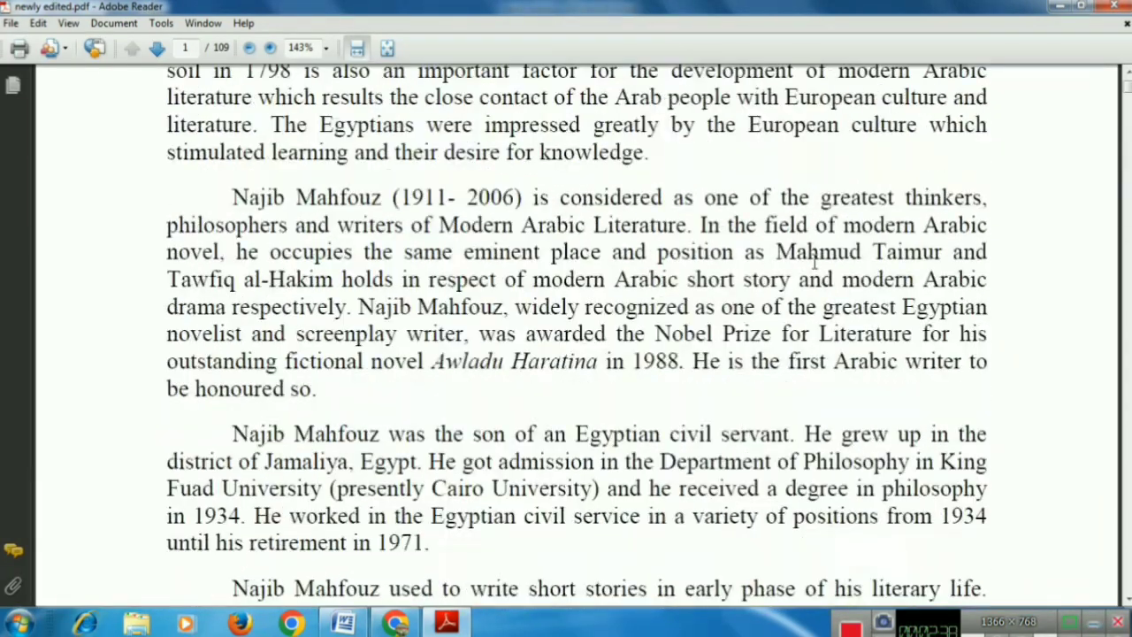
scroll(815, 266, "up", 6)
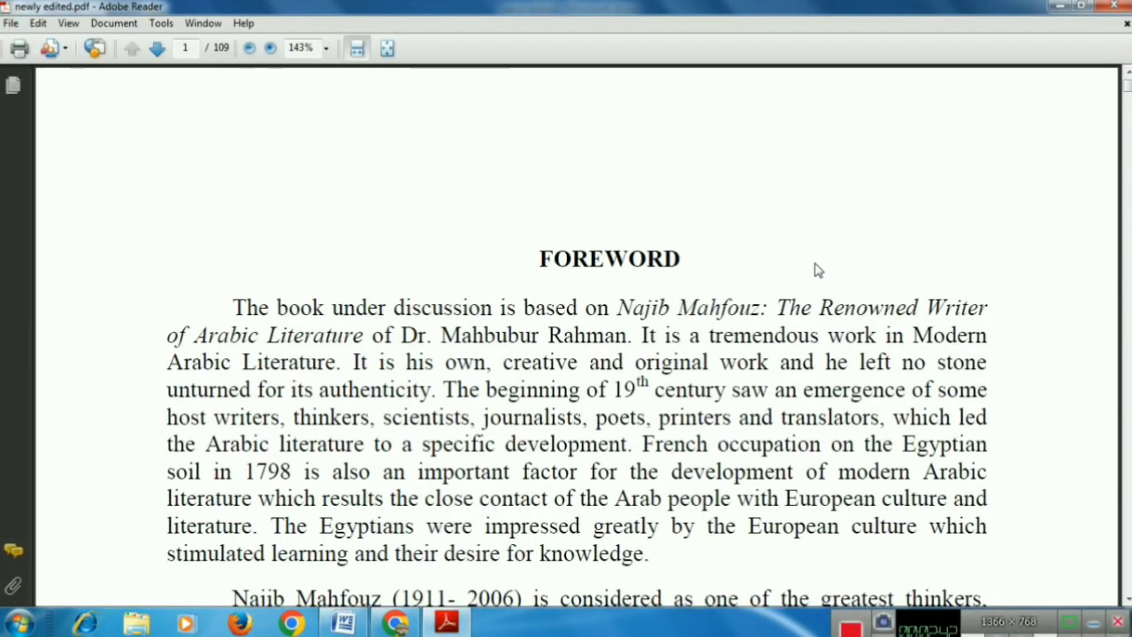
- Close Adobe Reader and then Word
left_click(1116, 7)
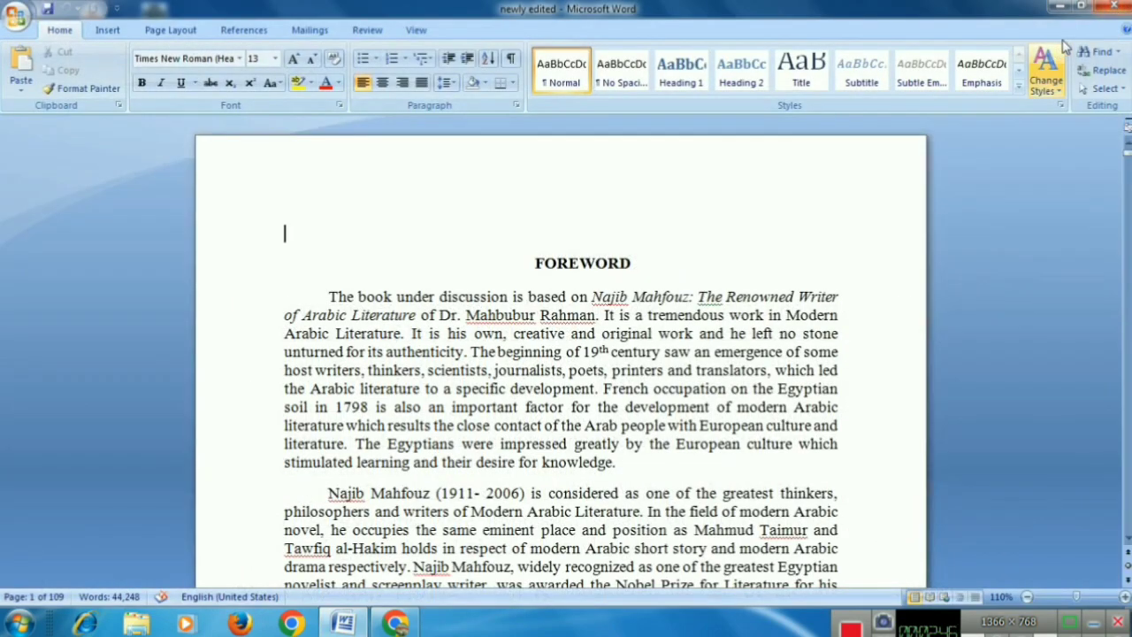
left_click(1116, 7)
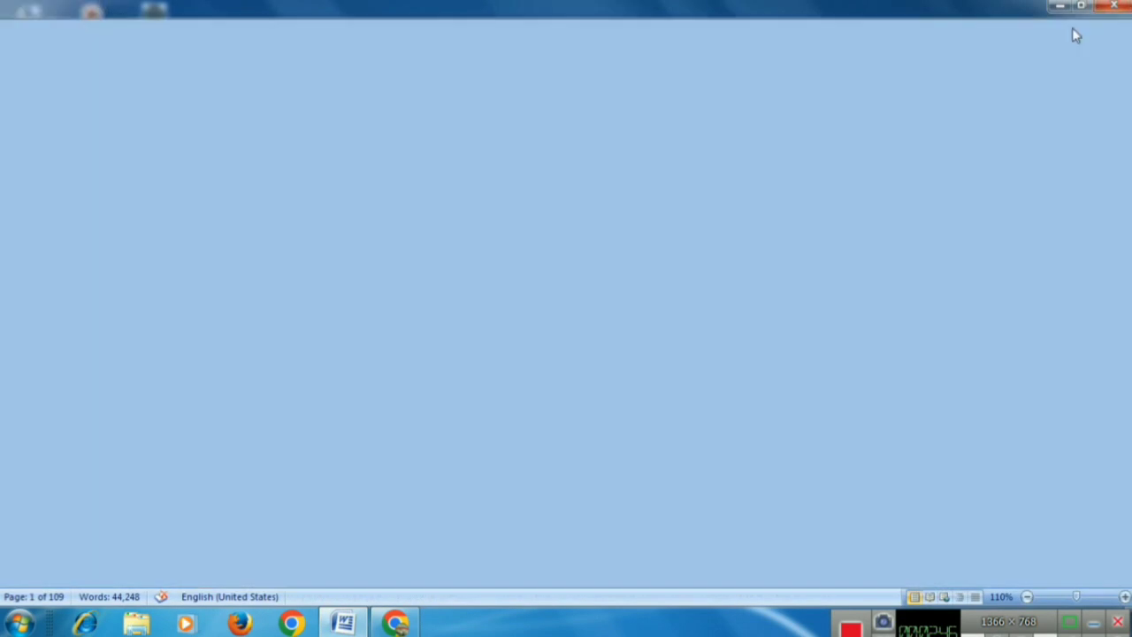